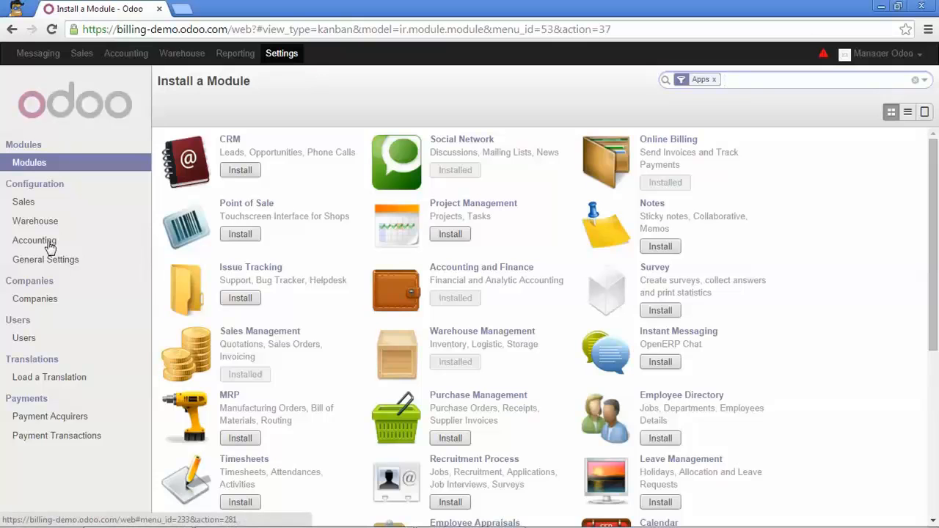
Enable customer payment follow-ups in the accounting configuration and apply the settings.
{"action": "left_click", "coordinate": [38, 244]}
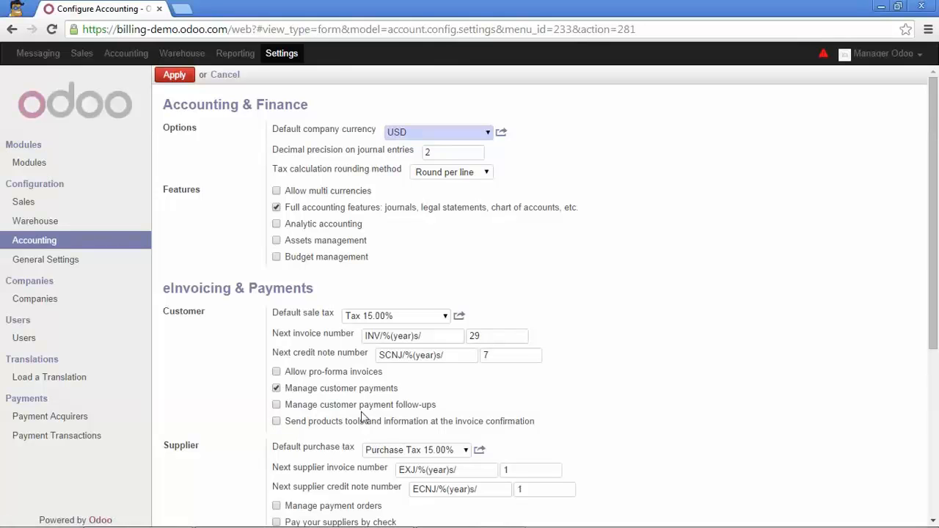
{"action": "left_click", "coordinate": [276, 404]}
{"action": "left_click", "coordinate": [176, 76]}
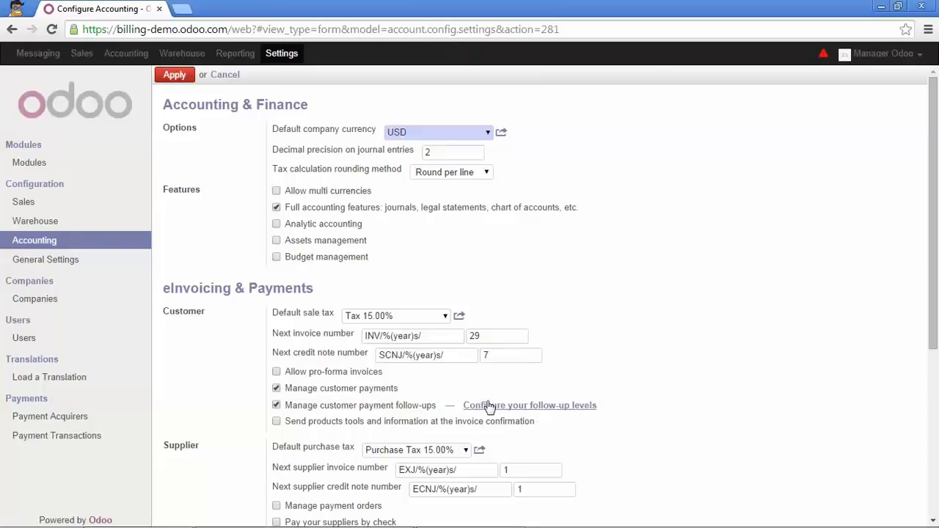
Edit the company's follow-up levels and set the "Send first reminder email" level to 20 days overdue.
{"action": "left_click", "coordinate": [557, 408]}
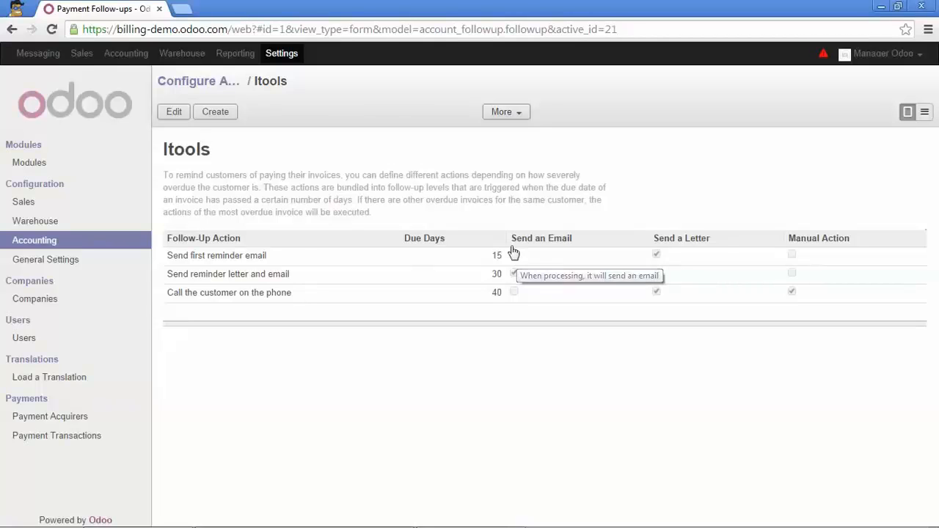
{"action": "left_click", "coordinate": [174, 113]}
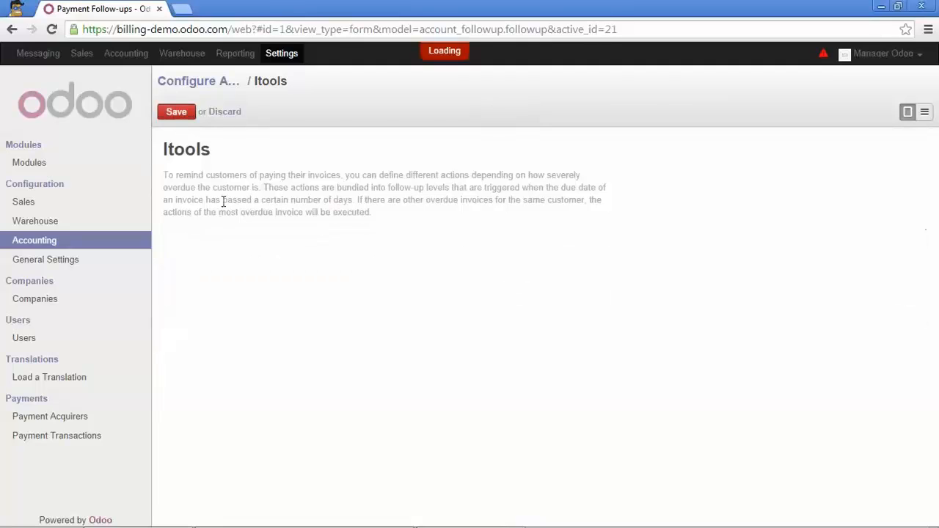
{"action": "left_click", "coordinate": [218, 256]}
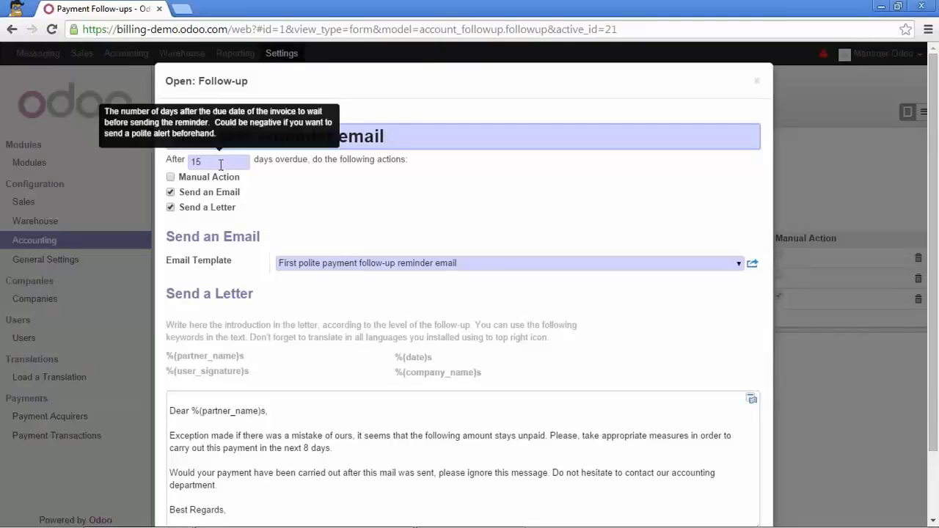
{"action": "left_click_drag", "start_coordinate": [220, 163], "coordinate": [179, 163]}
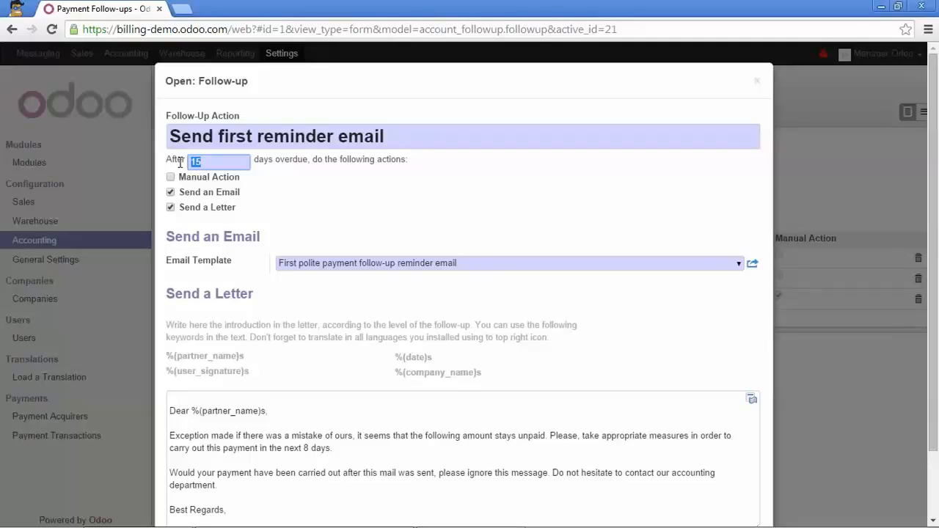
{"action": "type", "text": "20"}
Review the HTML source of the email template used by the first reminder and save the template.
{"action": "left_click", "coordinate": [753, 265]}
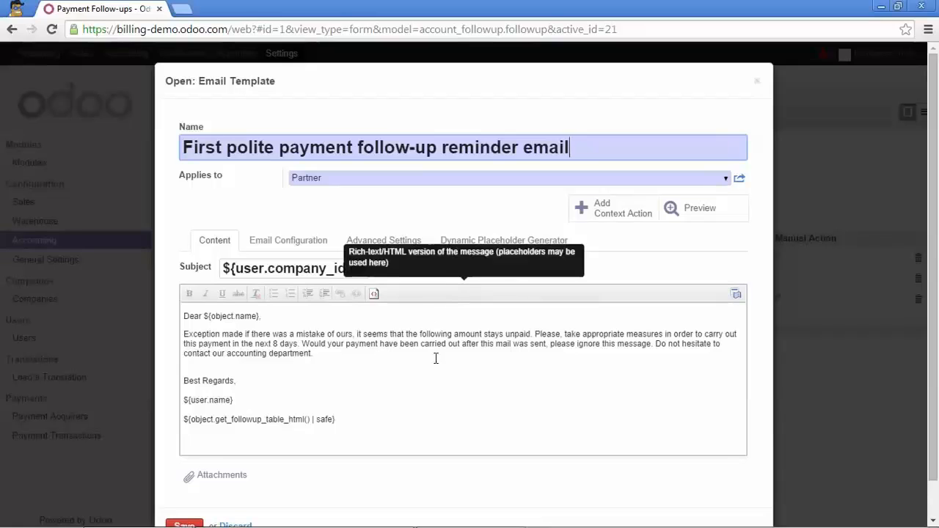
{"action": "left_click", "coordinate": [374, 295]}
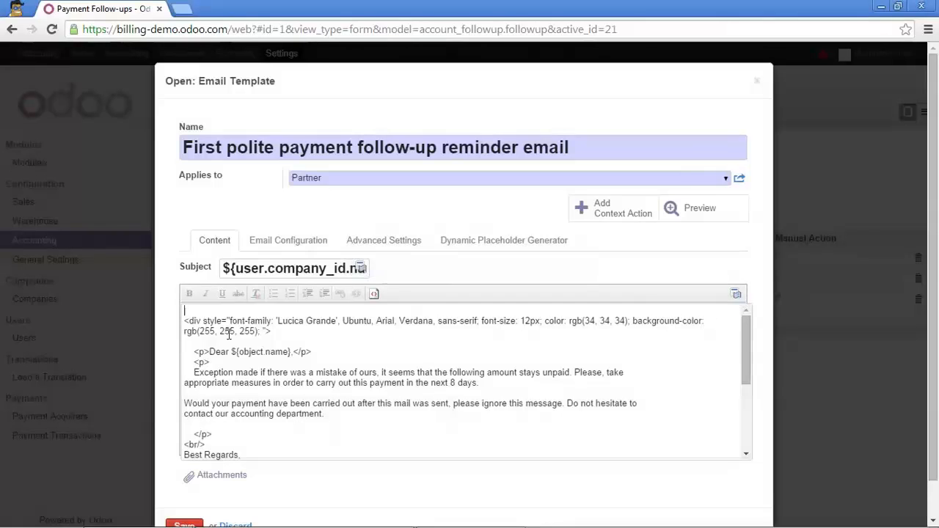
{"action": "scroll", "coordinate": [228, 334], "scroll_direction": "down", "scroll_amount": 3}
{"action": "scroll", "coordinate": [195, 475], "scroll_direction": "down", "scroll_amount": 2}
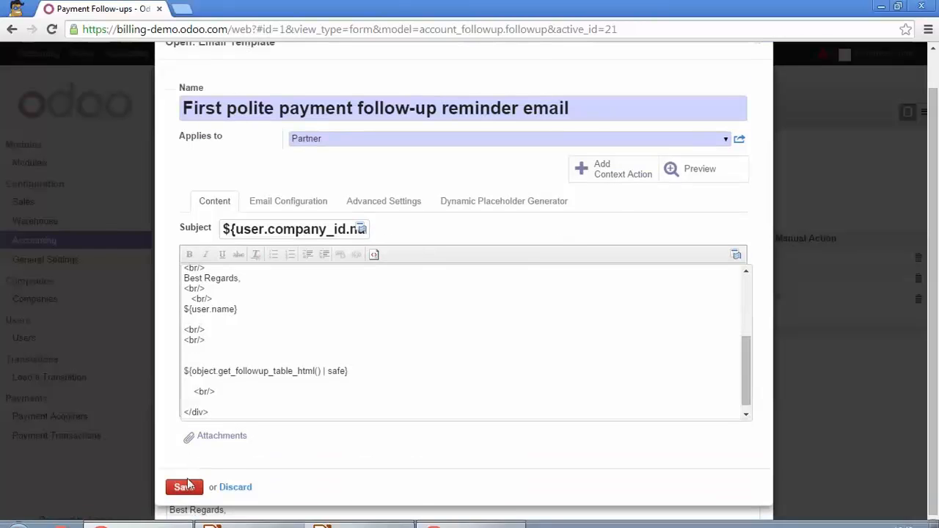
{"action": "left_click", "coordinate": [183, 486]}
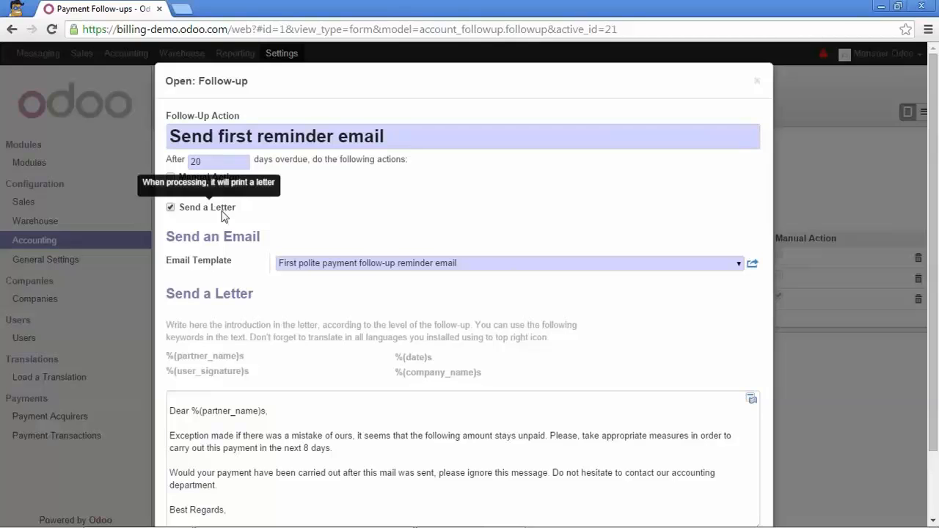
Review the letter text of the first reminder level and save the level.
{"action": "scroll", "coordinate": [222, 220], "scroll_direction": "down", "scroll_amount": 2}
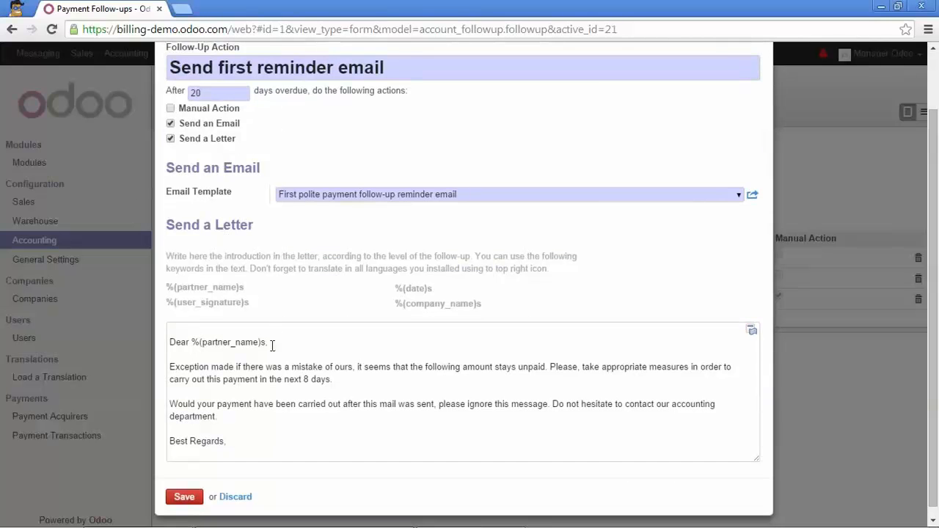
{"action": "left_click_drag", "start_coordinate": [255, 445], "coordinate": [157, 325]}
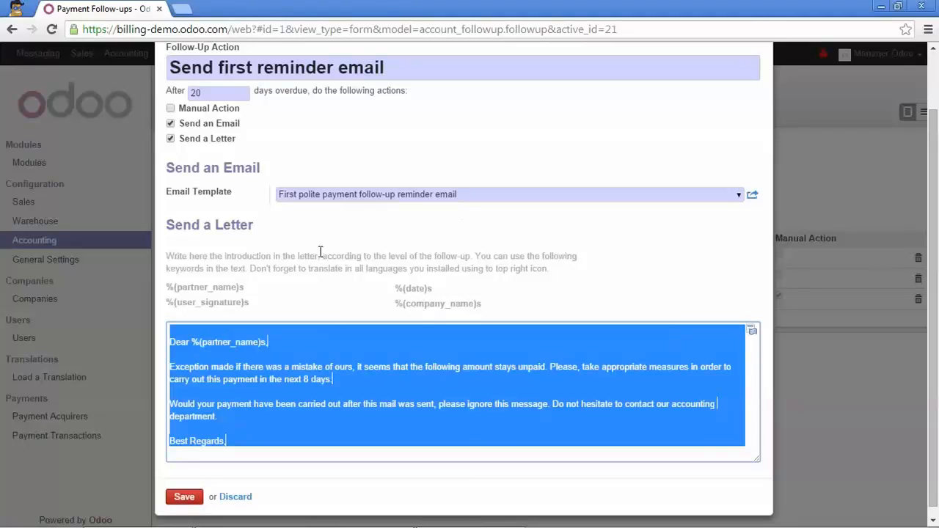
{"action": "scroll", "coordinate": [289, 222], "scroll_direction": "down", "scroll_amount": 1}
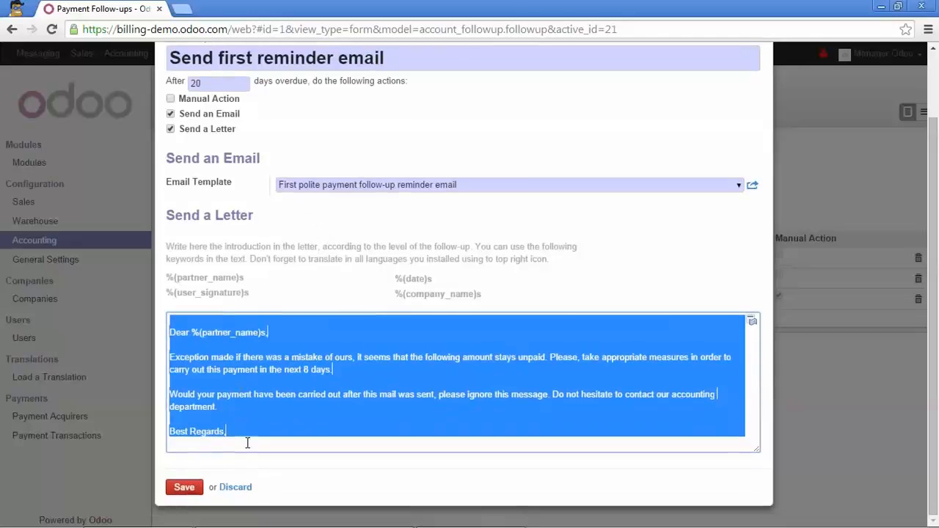
{"action": "left_click", "coordinate": [190, 489]}
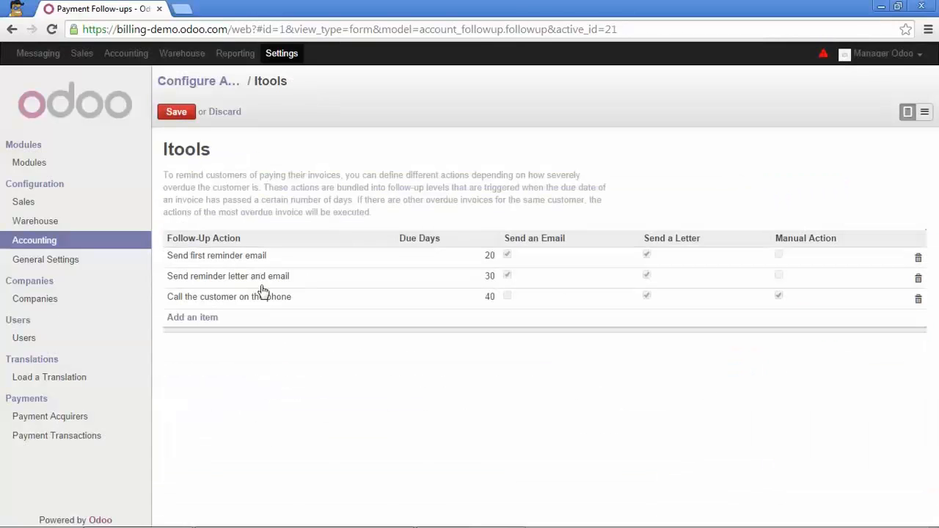
Assign the manager user as responsible for "Call the customer on the phone", disable its letter, and save the follow-up configuration.
{"action": "left_click", "coordinate": [259, 299]}
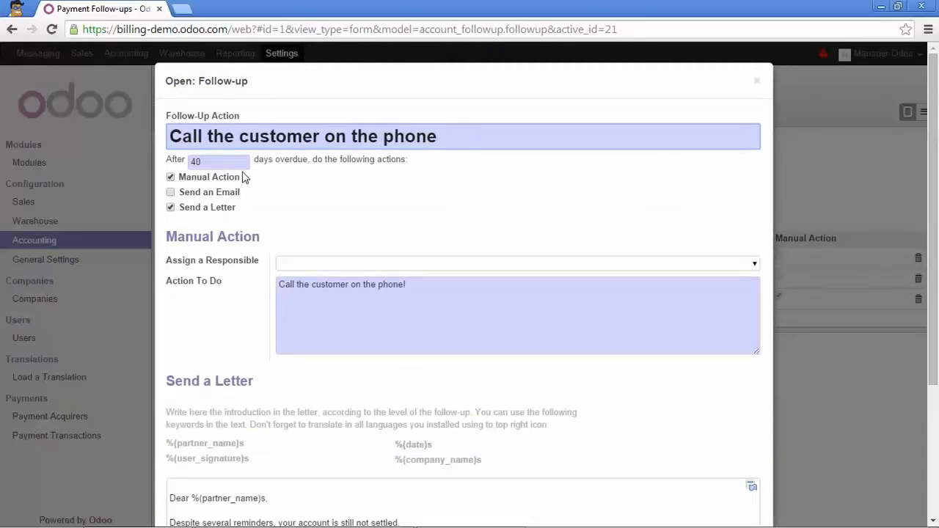
{"action": "left_click_drag", "start_coordinate": [280, 285], "coordinate": [413, 290]}
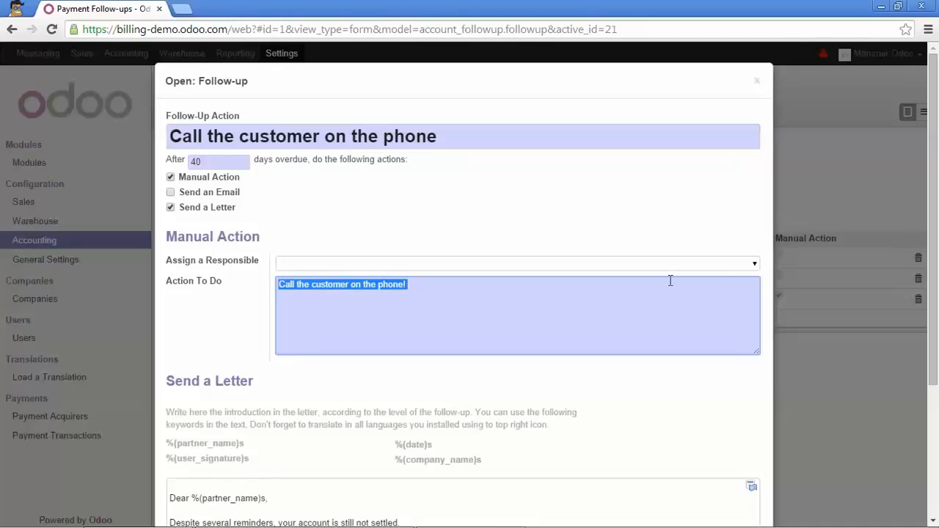
{"action": "left_click", "coordinate": [757, 266]}
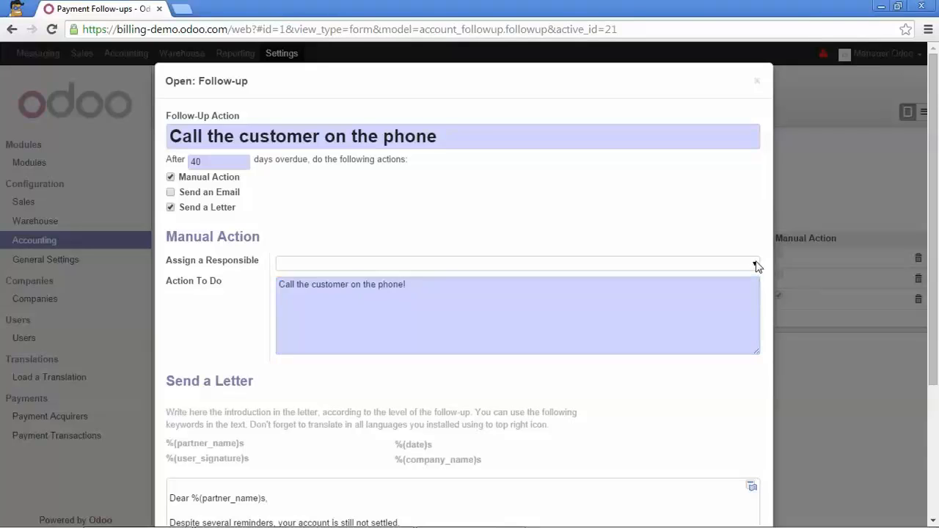
{"action": "left_click", "coordinate": [677, 283]}
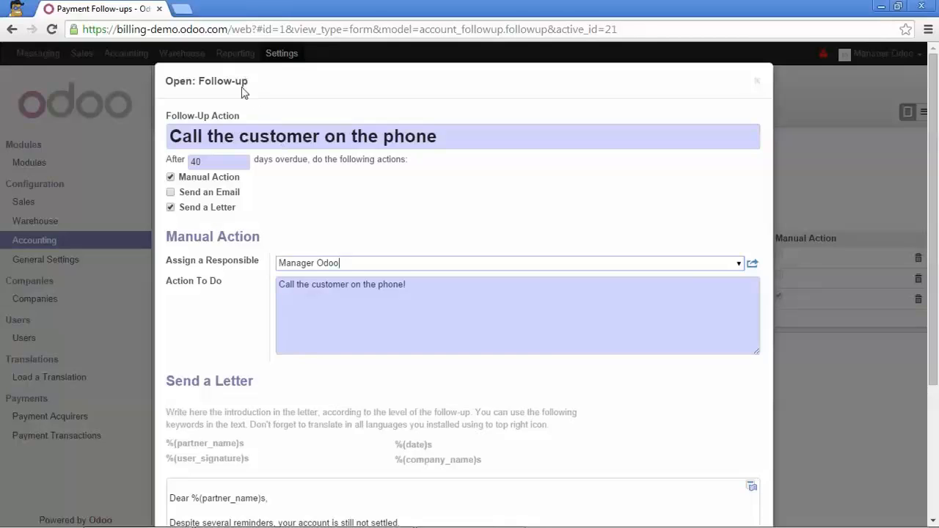
{"action": "left_click", "coordinate": [171, 208]}
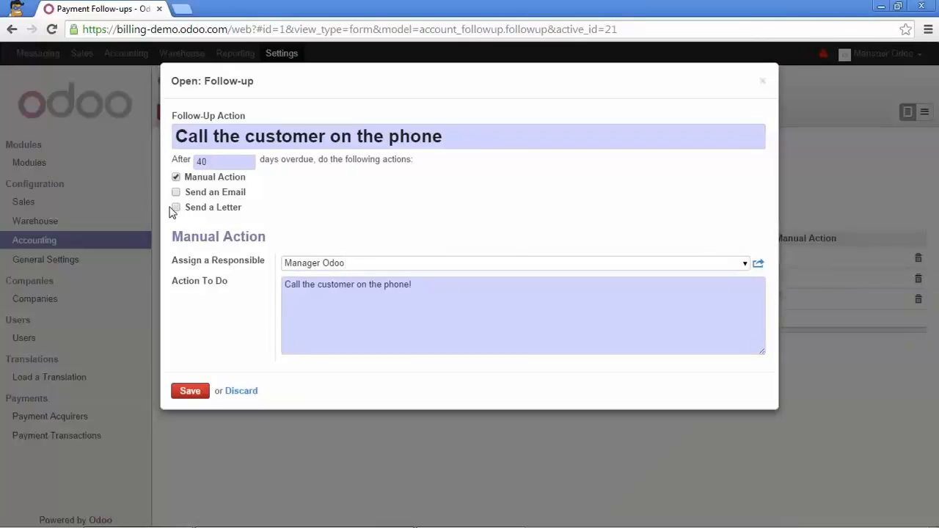
{"action": "left_click", "coordinate": [184, 392]}
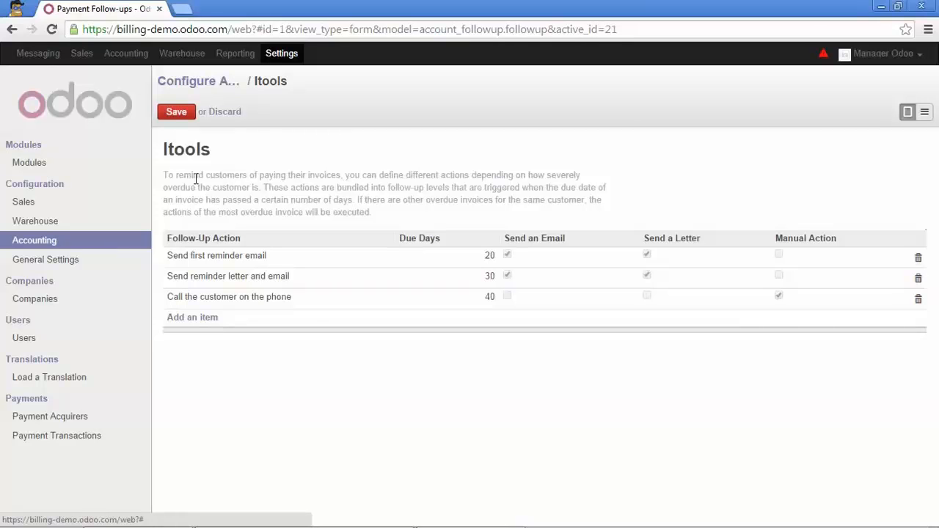
{"action": "left_click", "coordinate": [184, 112]}
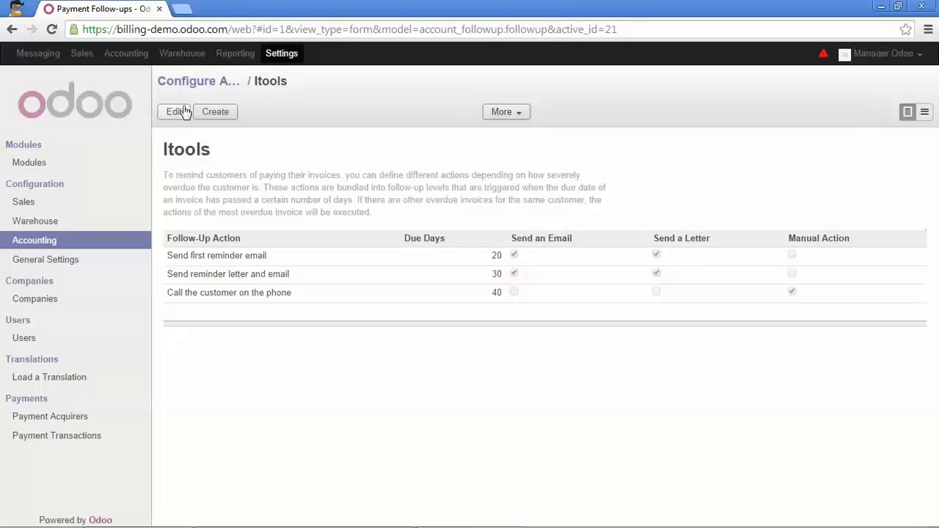
Send the payment follow-up emails and generate the letters from Accounting.
{"action": "left_click", "coordinate": [127, 54]}
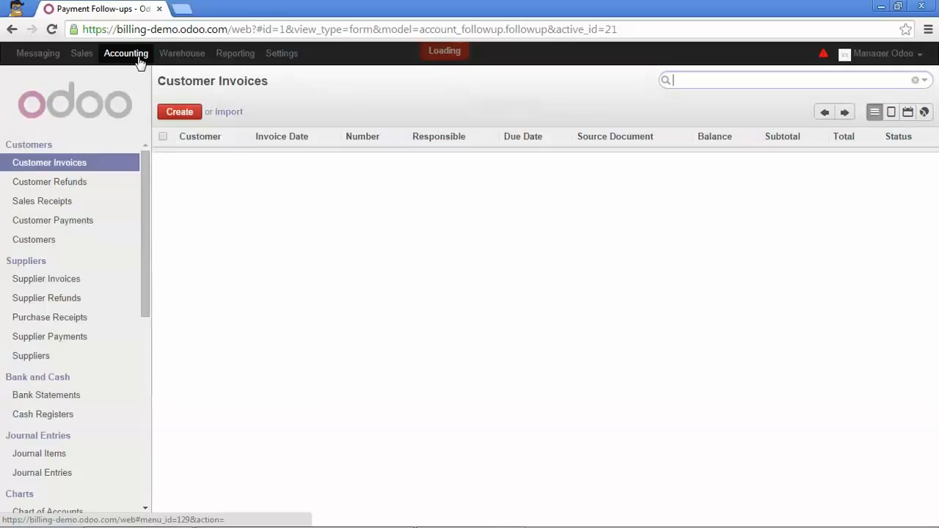
{"action": "scroll", "coordinate": [88, 272], "scroll_direction": "down", "scroll_amount": 3}
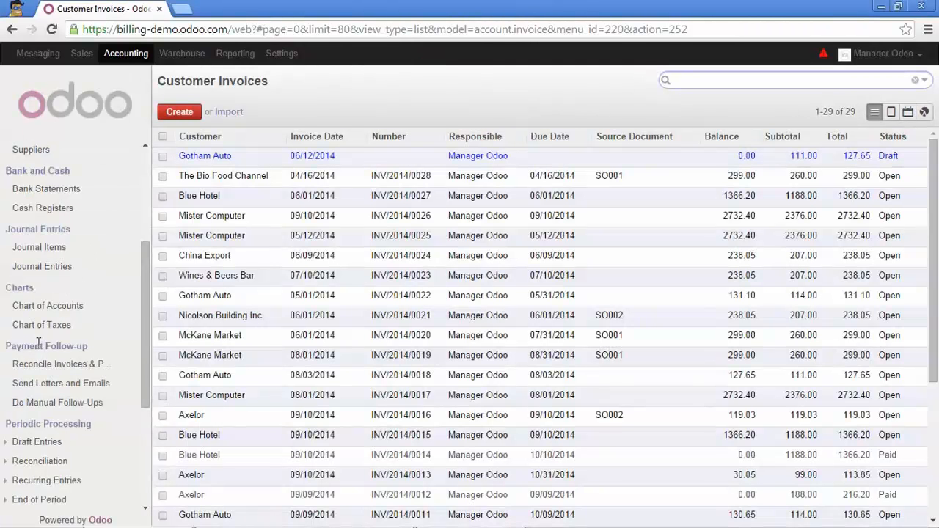
{"action": "left_click", "coordinate": [83, 386]}
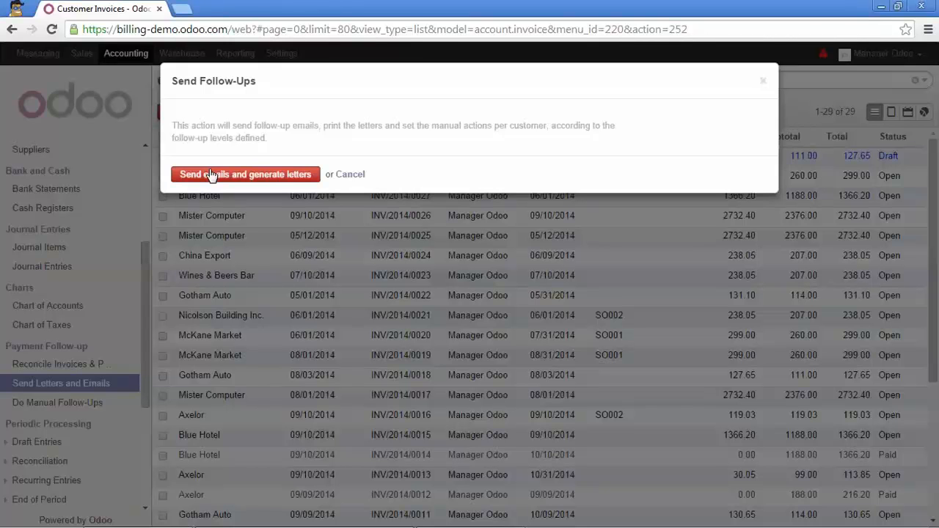
{"action": "left_click", "coordinate": [210, 175]}
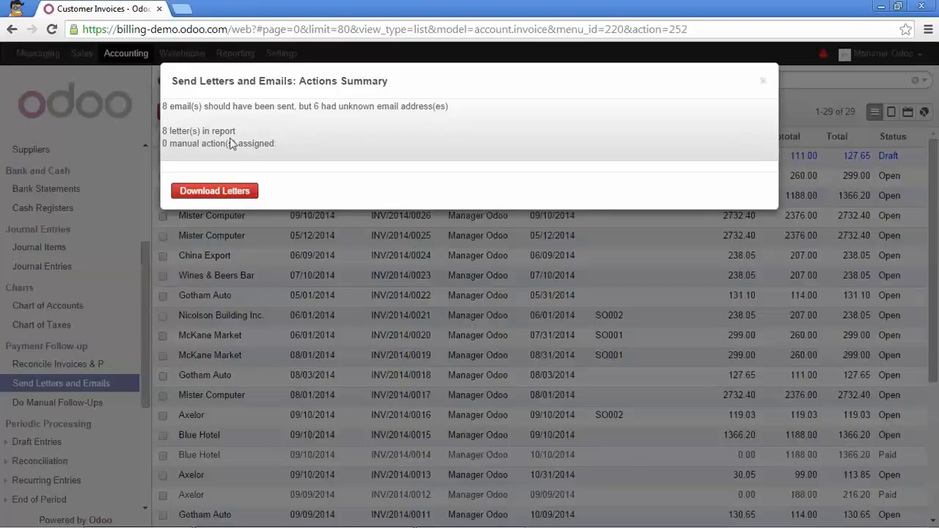
Download the follow-up letters as the PDF "account_followup.report_followup (2)" and open it.
{"action": "left_click", "coordinate": [219, 194]}
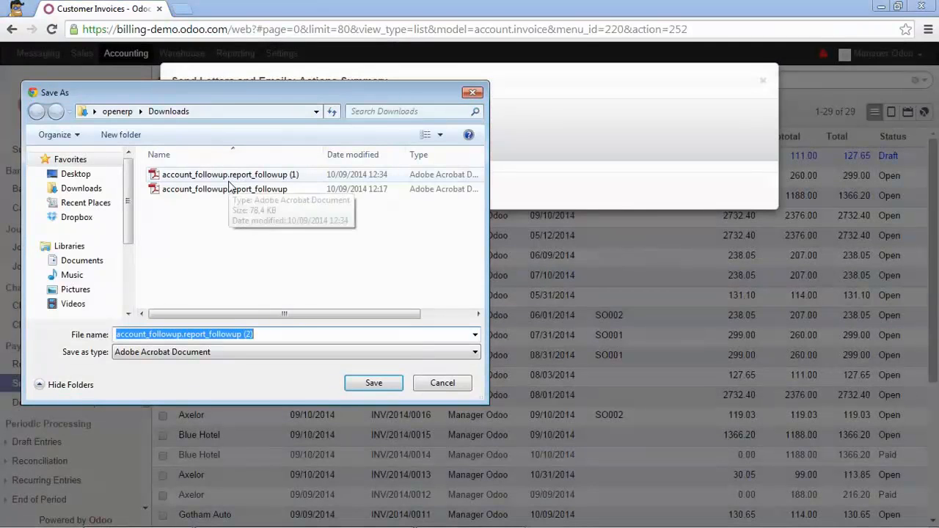
{"action": "left_click", "coordinate": [374, 382]}
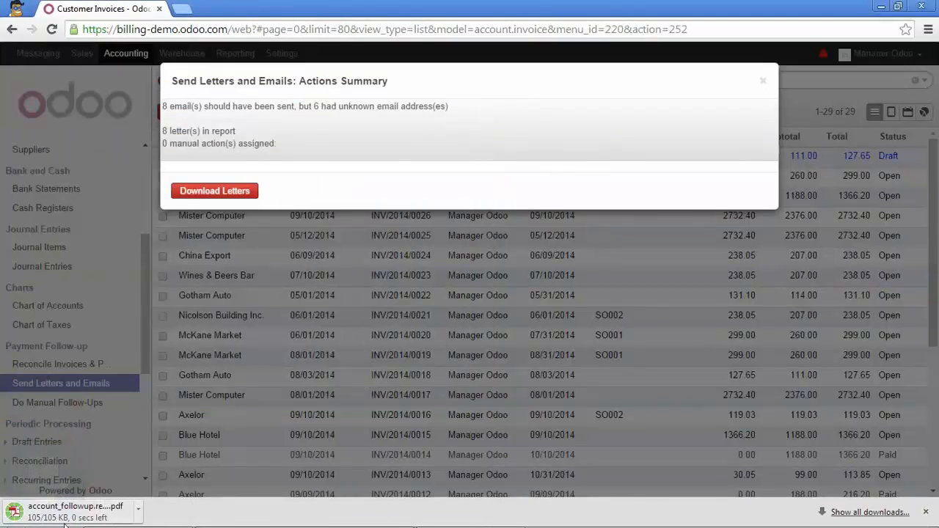
{"action": "left_click", "coordinate": [74, 518]}
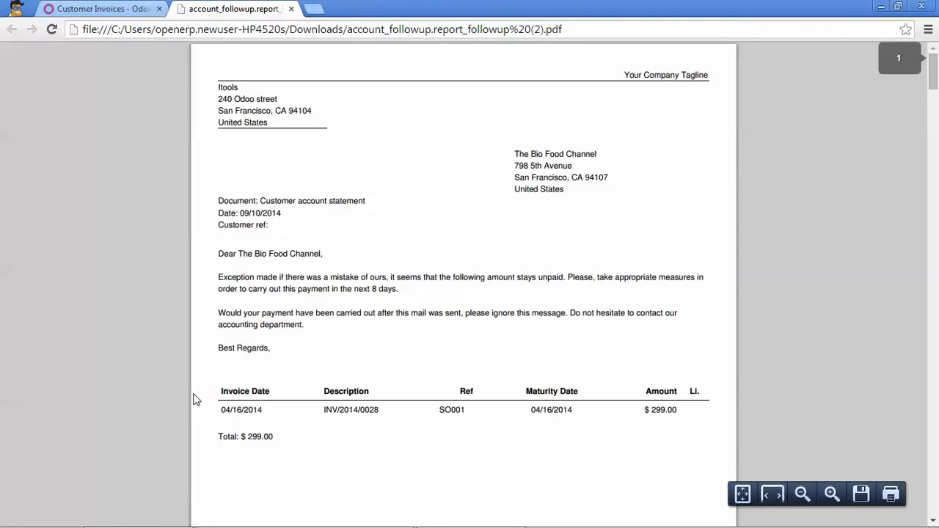
Examine the reminder text and overdue invoice tables in the customer letters, and close the PDF.
{"action": "scroll", "coordinate": [621, 300], "scroll_direction": "down", "scroll_amount": 5}
{"action": "scroll", "coordinate": [598, 319], "scroll_direction": "up", "scroll_amount": 3}
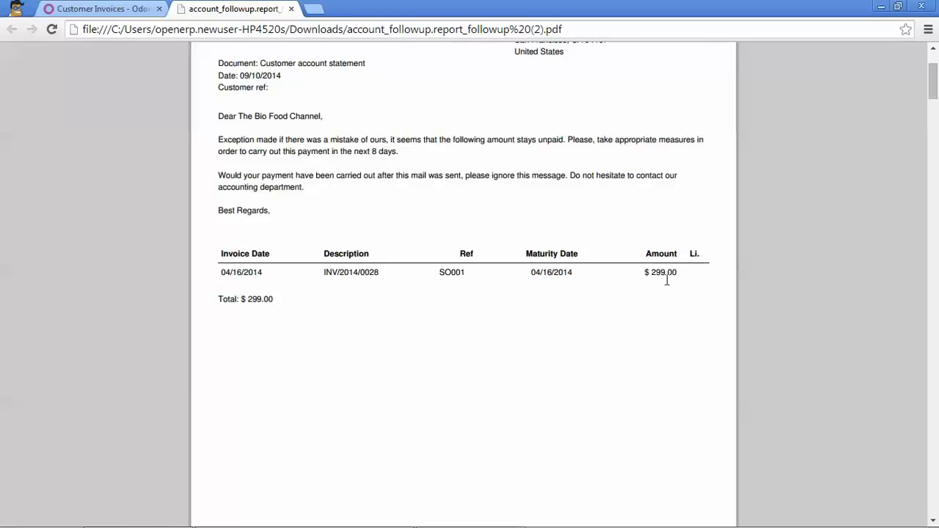
{"action": "scroll", "coordinate": [564, 279], "scroll_direction": "down", "scroll_amount": 5}
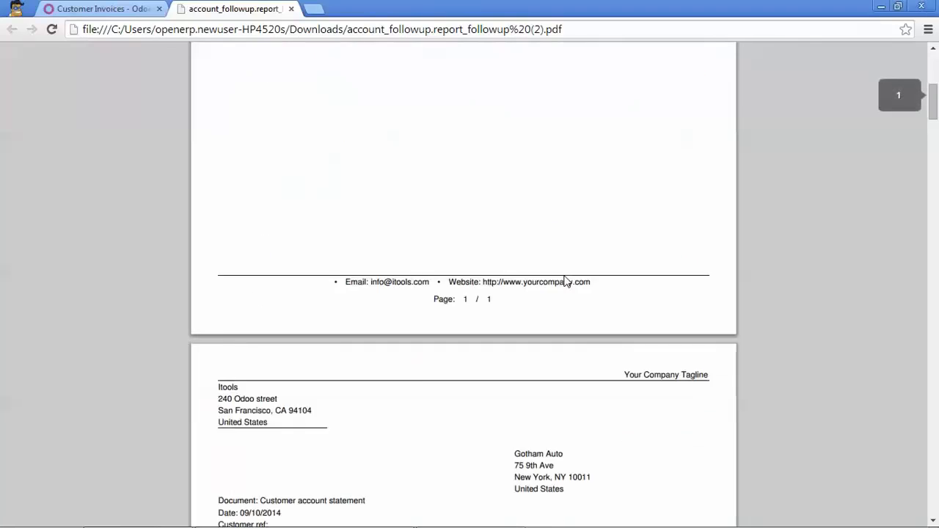
{"action": "scroll", "coordinate": [566, 281], "scroll_direction": "down", "scroll_amount": 3}
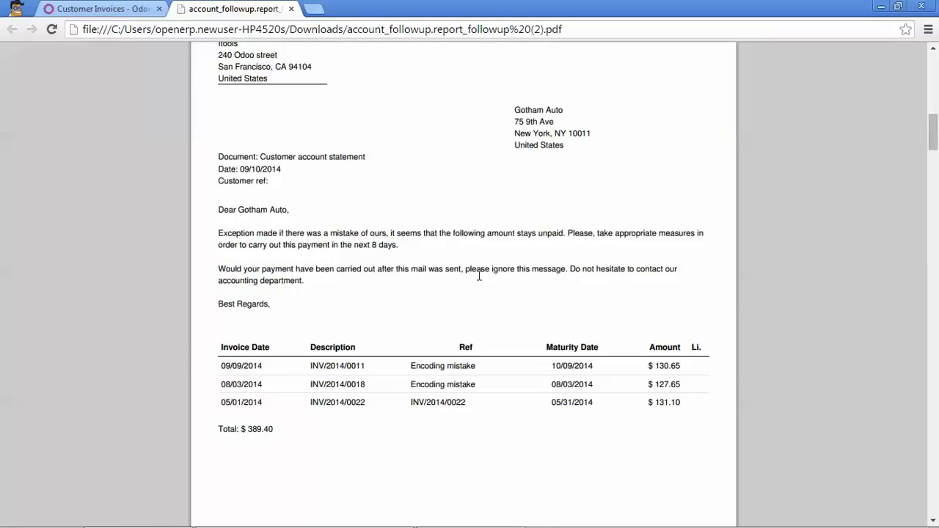
{"action": "scroll", "coordinate": [478, 273], "scroll_direction": "up", "scroll_amount": 6}
{"action": "scroll", "coordinate": [450, 262], "scroll_direction": "up", "scroll_amount": 6}
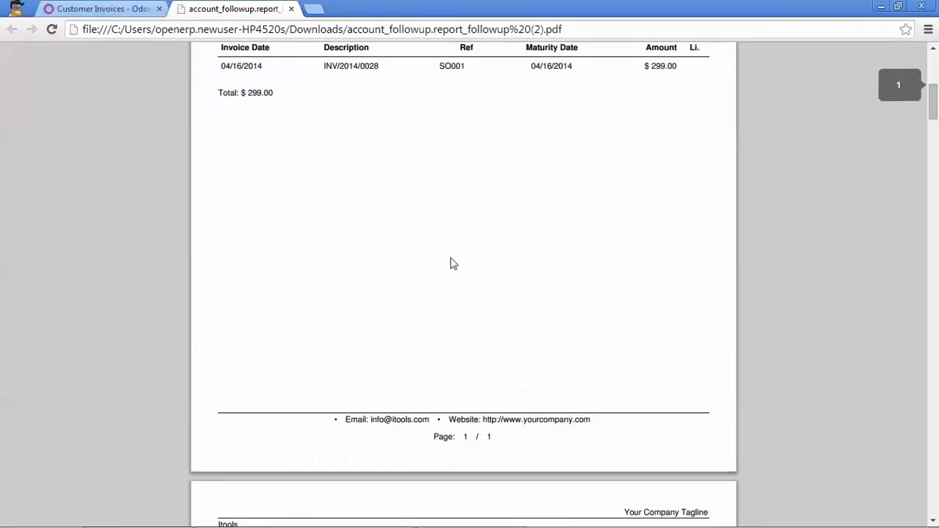
{"action": "left_click", "coordinate": [292, 9]}
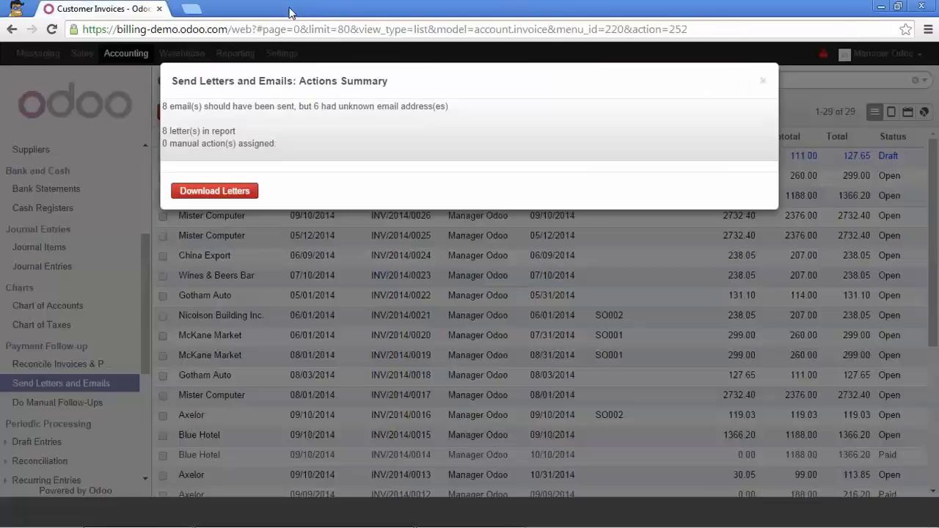
Close the follow-up actions summary and open the list of manual follow-ups to do.
{"action": "left_click", "coordinate": [763, 83]}
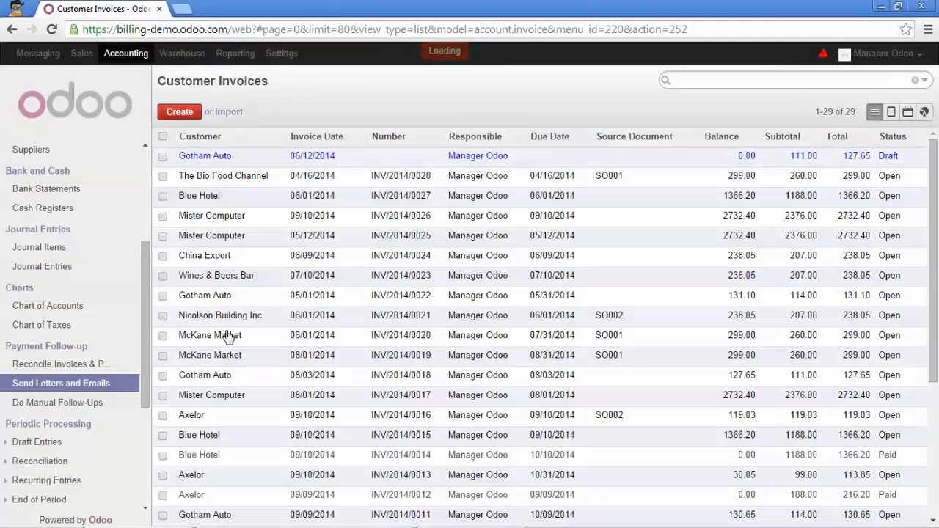
{"action": "left_click", "coordinate": [55, 406]}
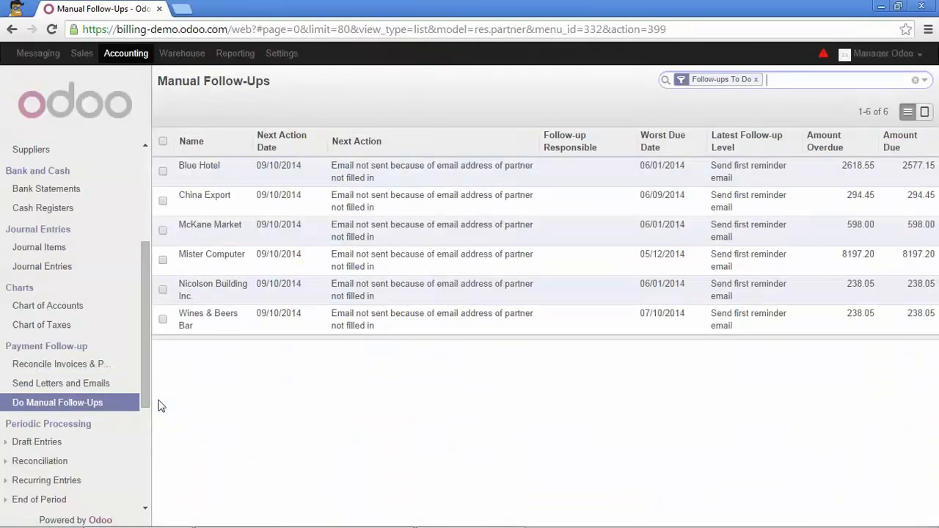
Open Blue Hotel from the manual follow-ups for editing and fill in the customer's email address.
{"action": "mouse_move", "coordinate": [317, 224]}
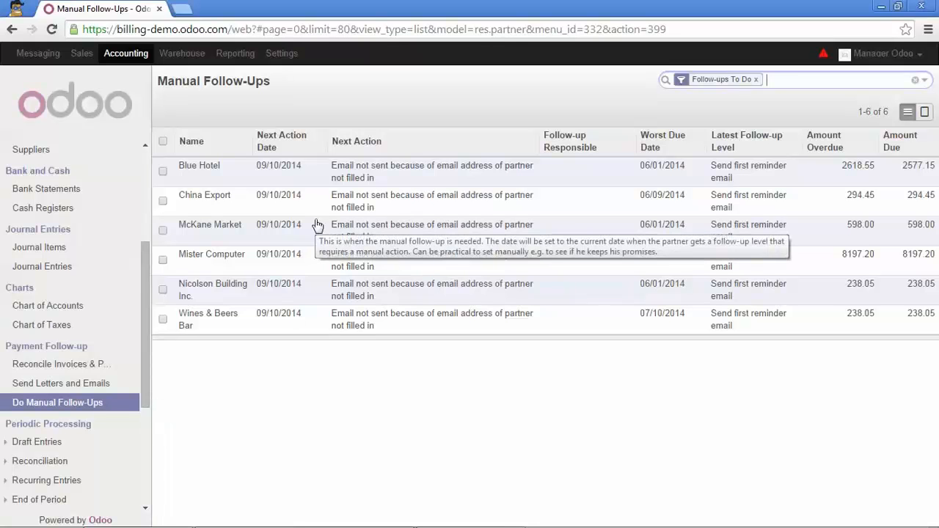
{"action": "mouse_move", "coordinate": [375, 182]}
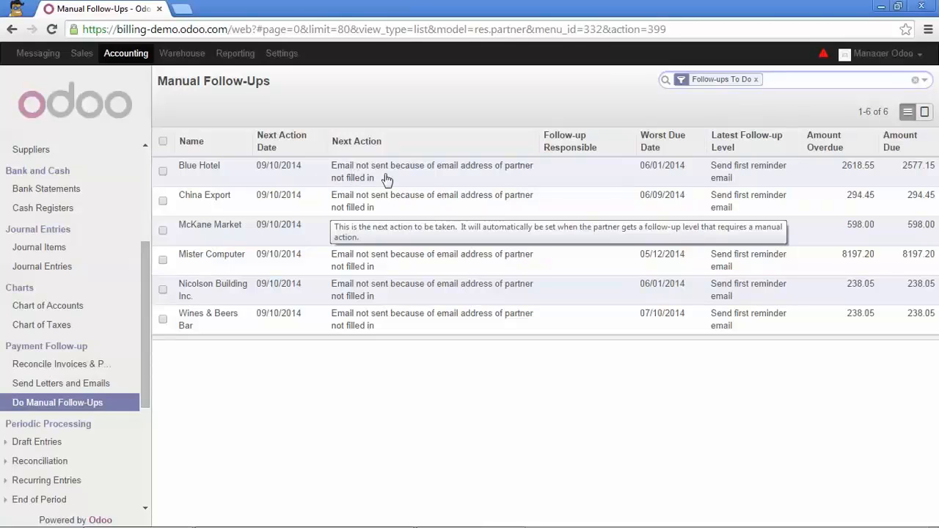
{"action": "left_click", "coordinate": [412, 179]}
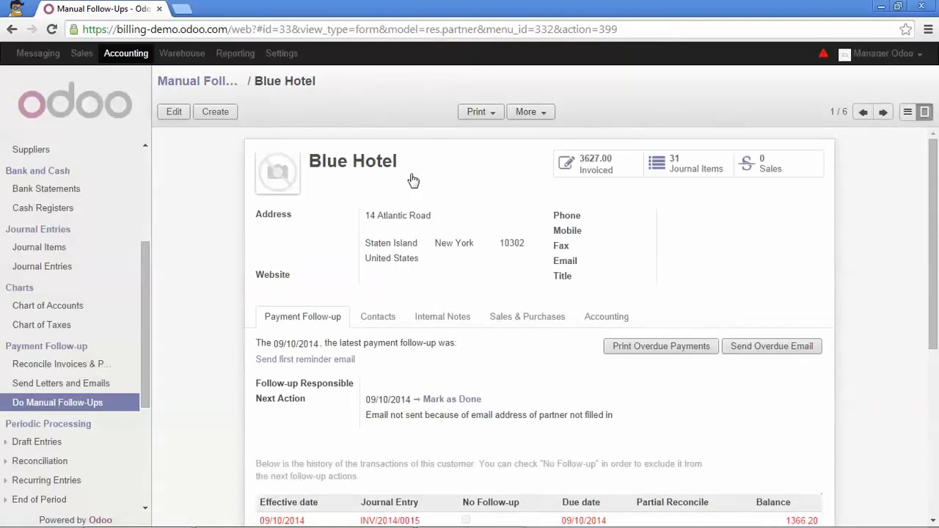
{"action": "left_click", "coordinate": [174, 113]}
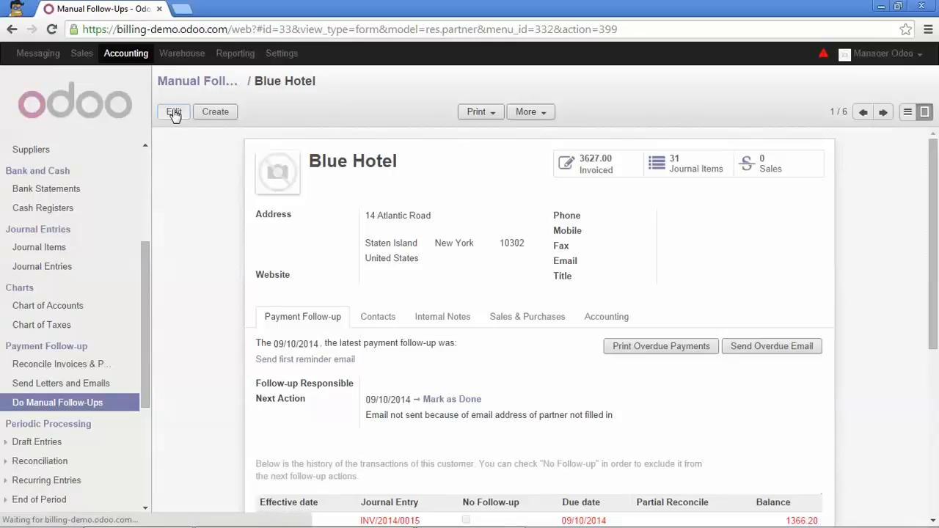
{"action": "scroll", "coordinate": [451, 255], "scroll_direction": "down", "scroll_amount": 1}
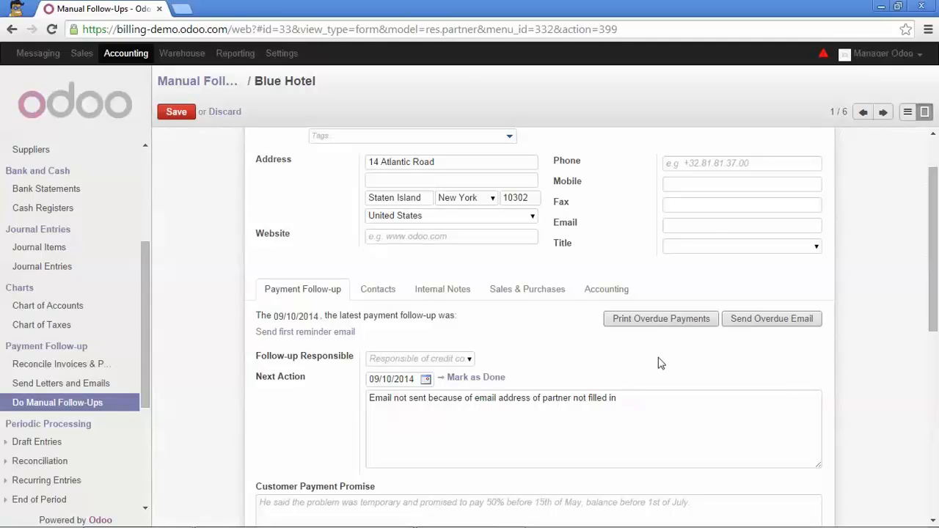
{"action": "left_click", "coordinate": [711, 227]}
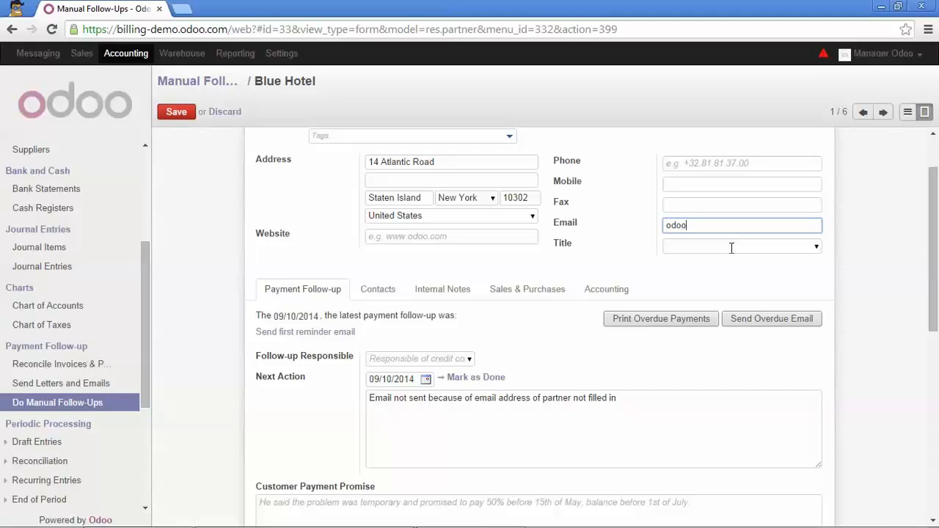
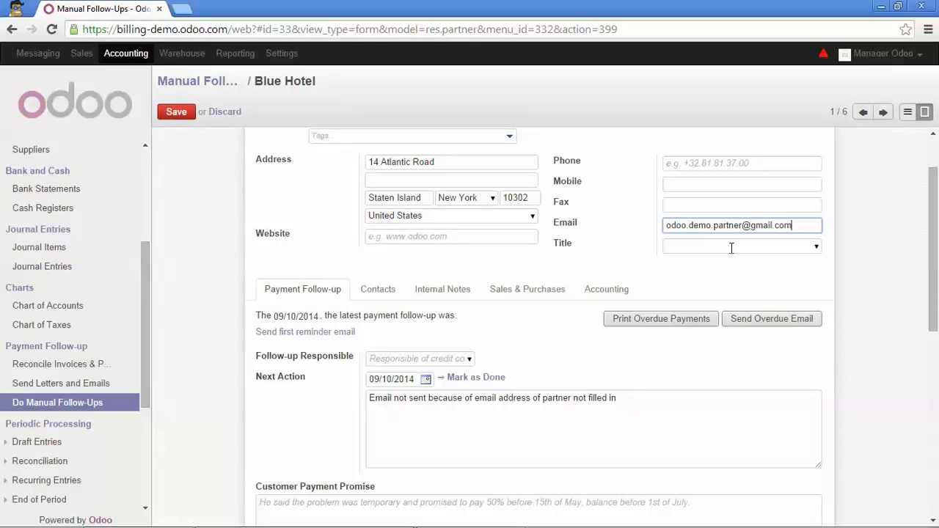
Send Blue Hotel the overdue email, mark its next action as done, and save the record.
{"action": "left_click", "coordinate": [761, 327]}
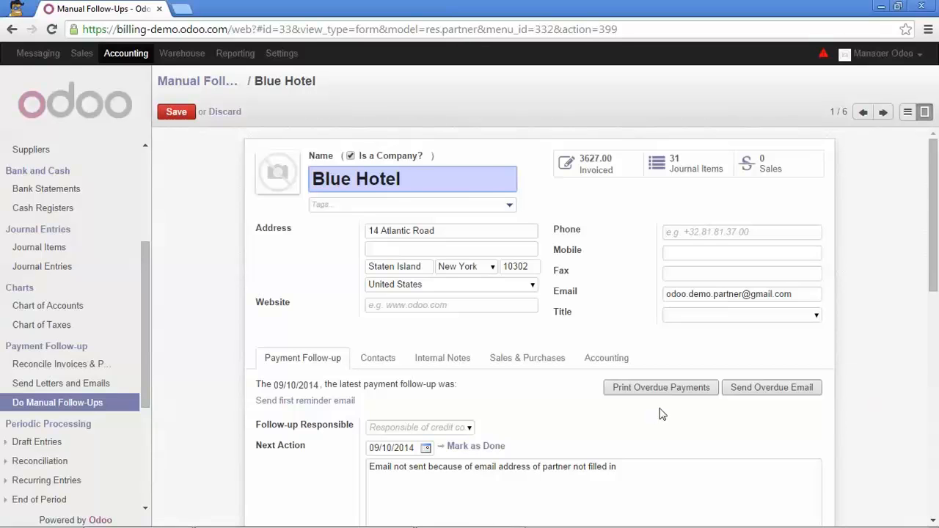
{"action": "scroll", "coordinate": [592, 392], "scroll_direction": "down", "scroll_amount": 2}
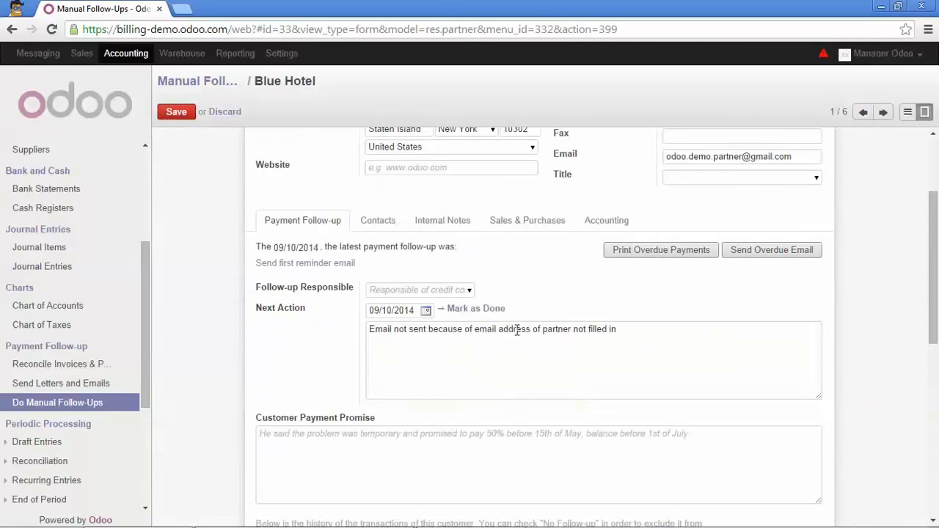
{"action": "left_click", "coordinate": [471, 312]}
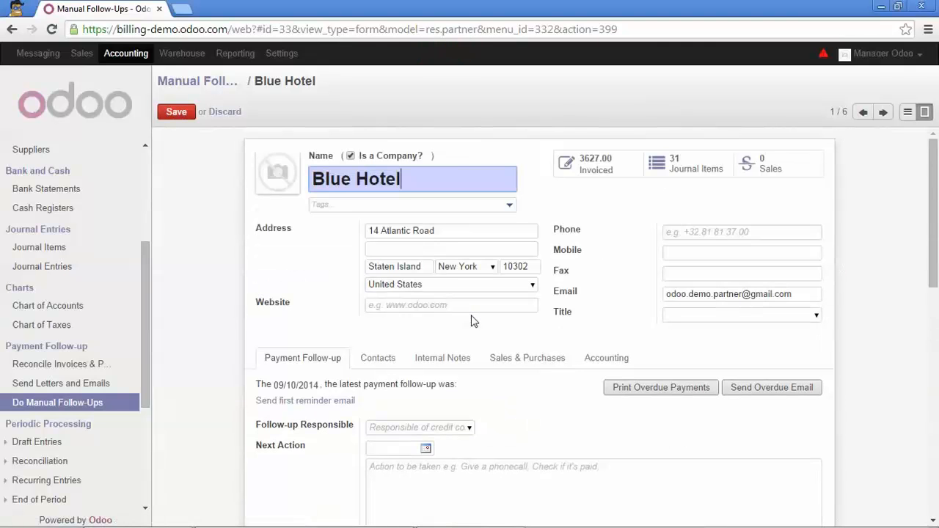
{"action": "left_click", "coordinate": [176, 114]}
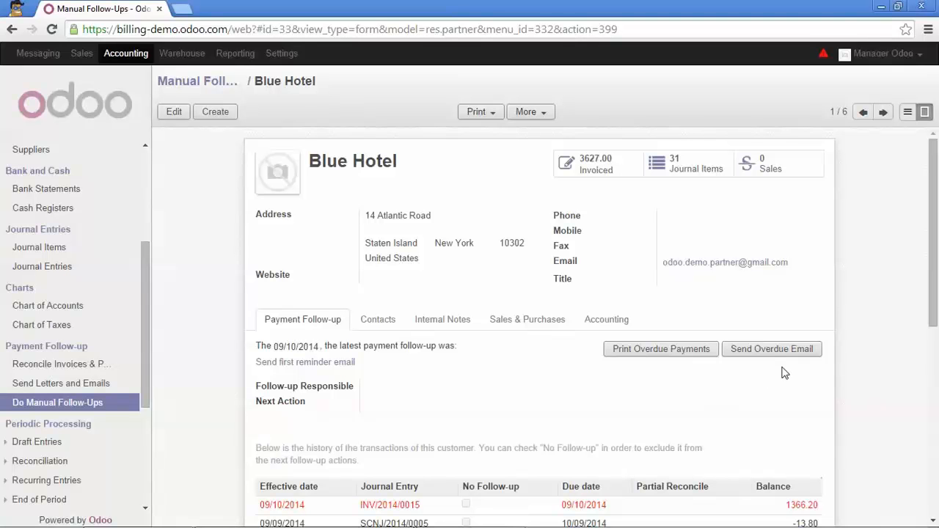
Exclude journal entry SCNJ/2014/0004 from Blue Hotel's follow-ups by enabling No Follow-up, and save the record.
{"action": "scroll", "coordinate": [516, 234], "scroll_direction": "down", "scroll_amount": 2}
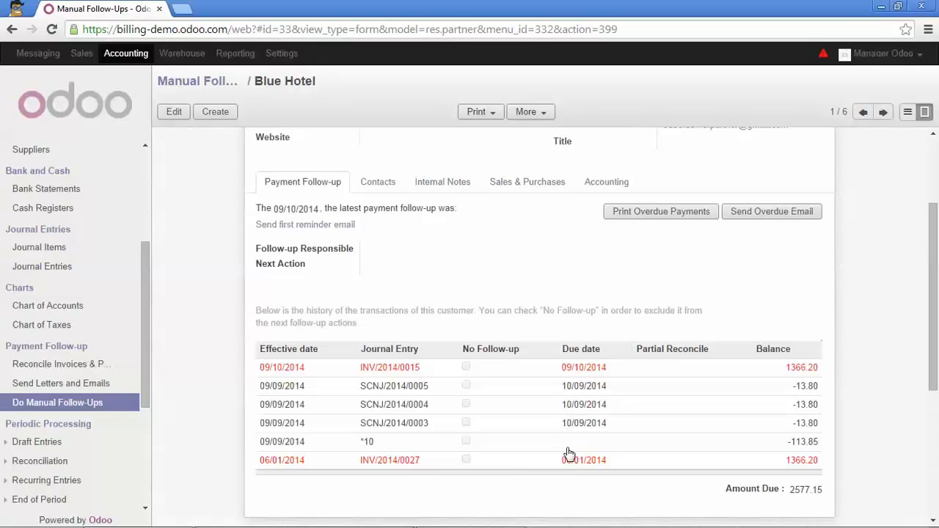
{"action": "mouse_move", "coordinate": [568, 459]}
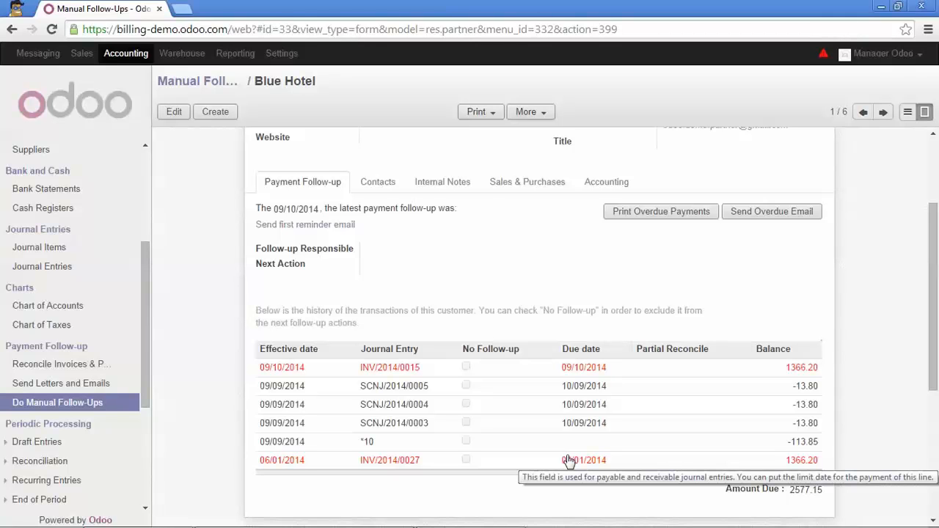
{"action": "left_click", "coordinate": [174, 115]}
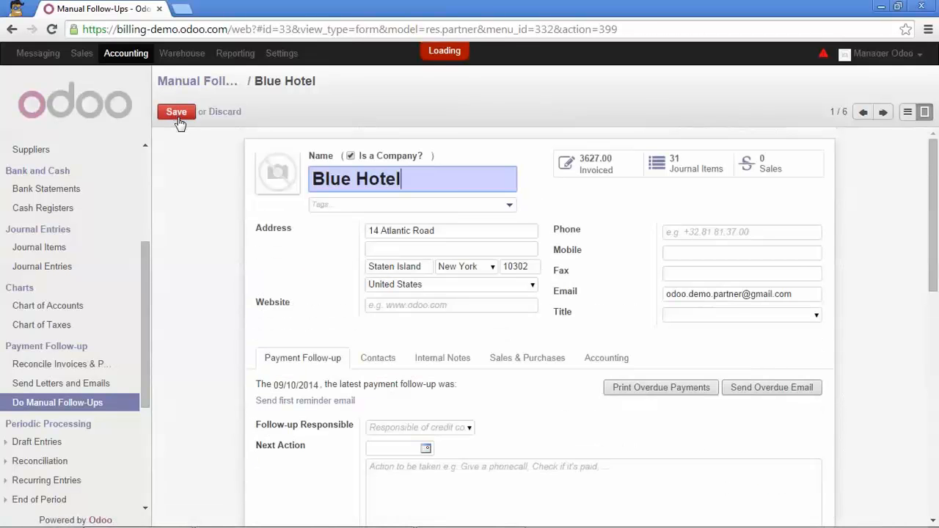
{"action": "scroll", "coordinate": [509, 346], "scroll_direction": "down", "scroll_amount": 4}
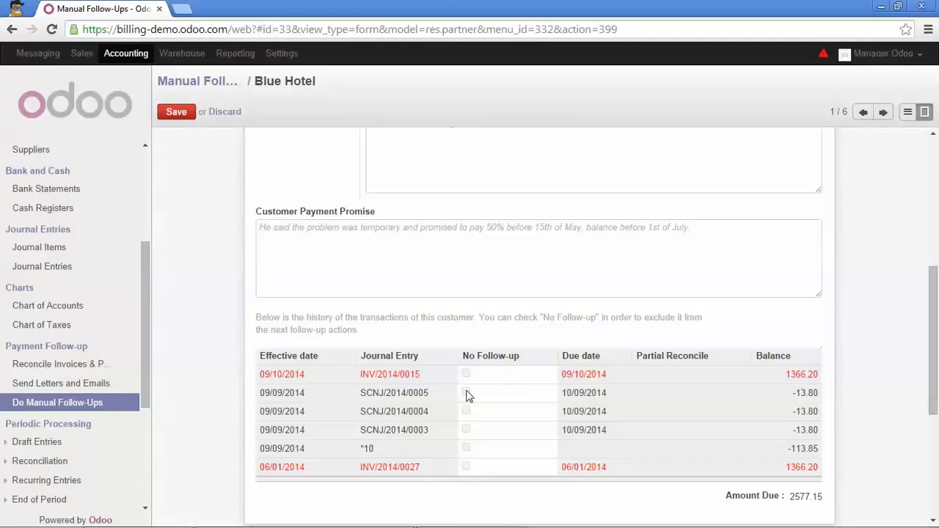
{"action": "left_click", "coordinate": [468, 414]}
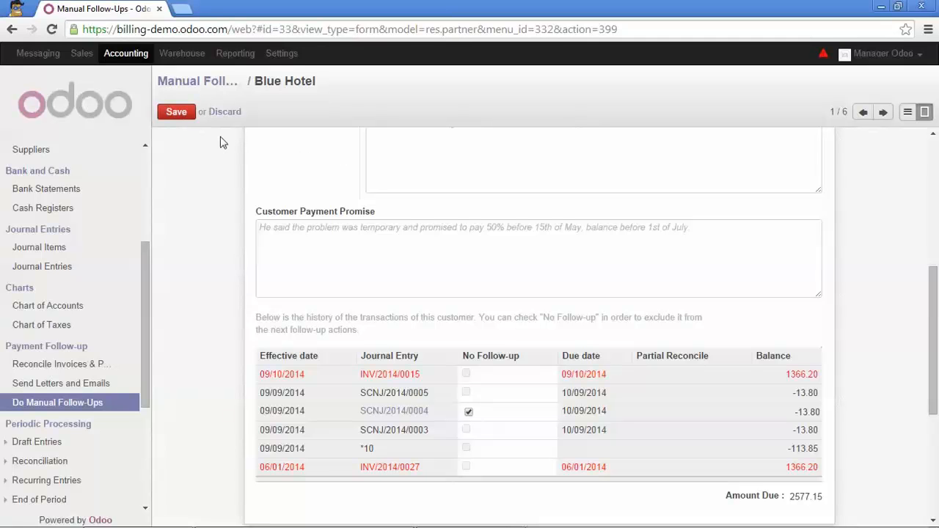
{"action": "left_click", "coordinate": [178, 114]}
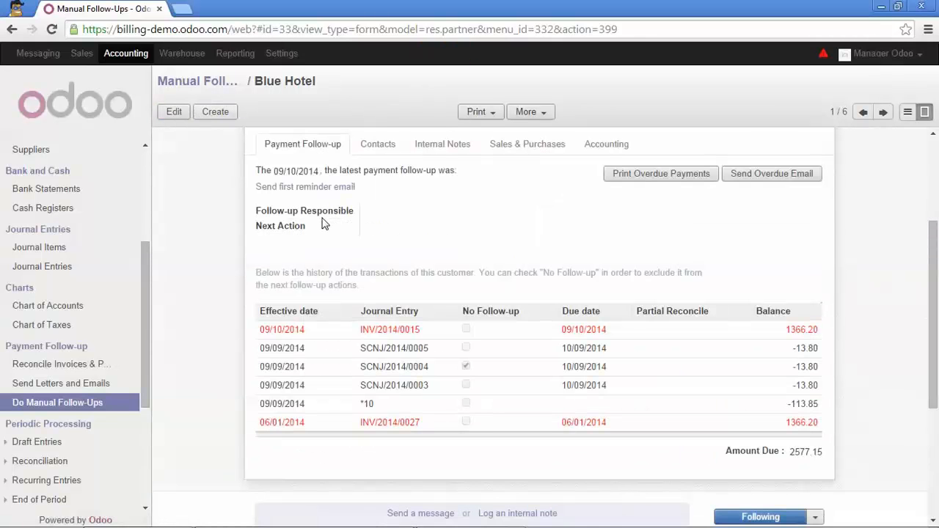
Return to the manual follow-ups list, open China Export, and mark its next action as done.
{"action": "scroll", "coordinate": [325, 224], "scroll_direction": "up", "scroll_amount": 3}
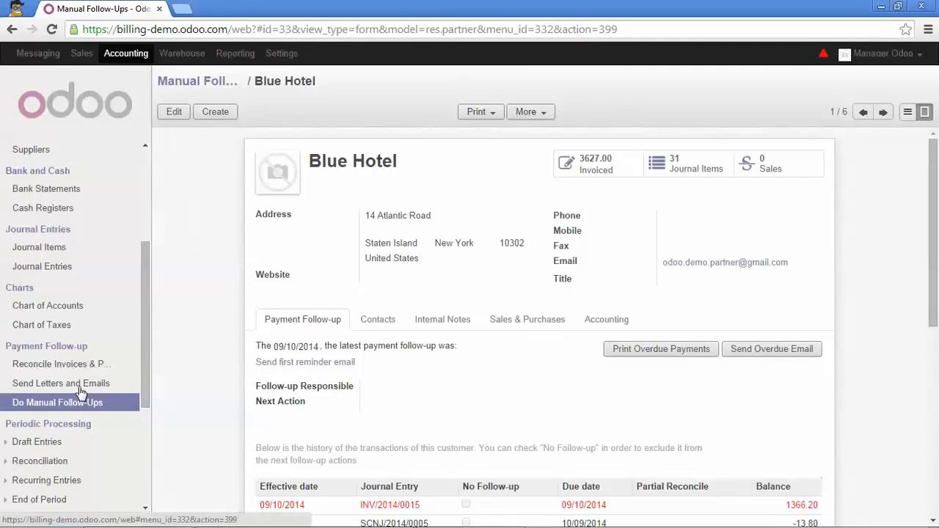
{"action": "left_click", "coordinate": [207, 84]}
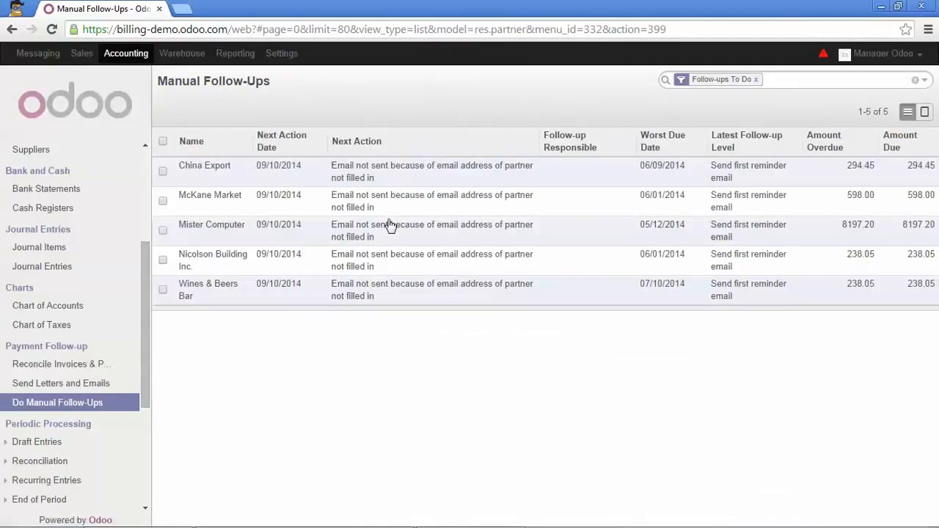
{"action": "left_click", "coordinate": [467, 177]}
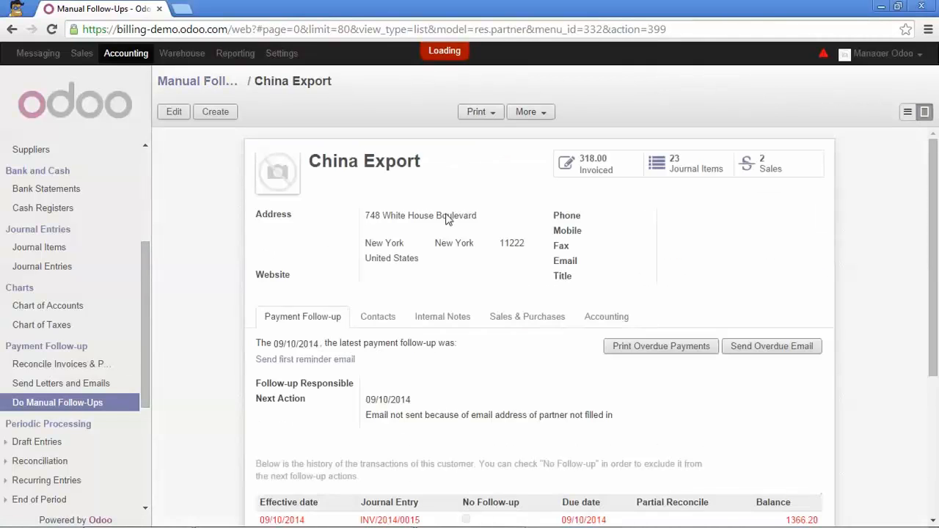
{"action": "scroll", "coordinate": [411, 330], "scroll_direction": "down", "scroll_amount": 1}
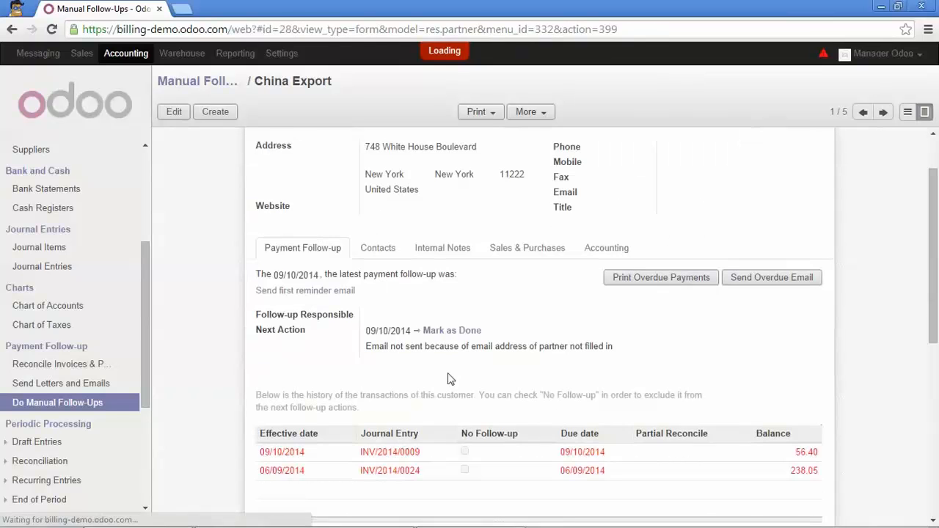
{"action": "left_click", "coordinate": [463, 331]}
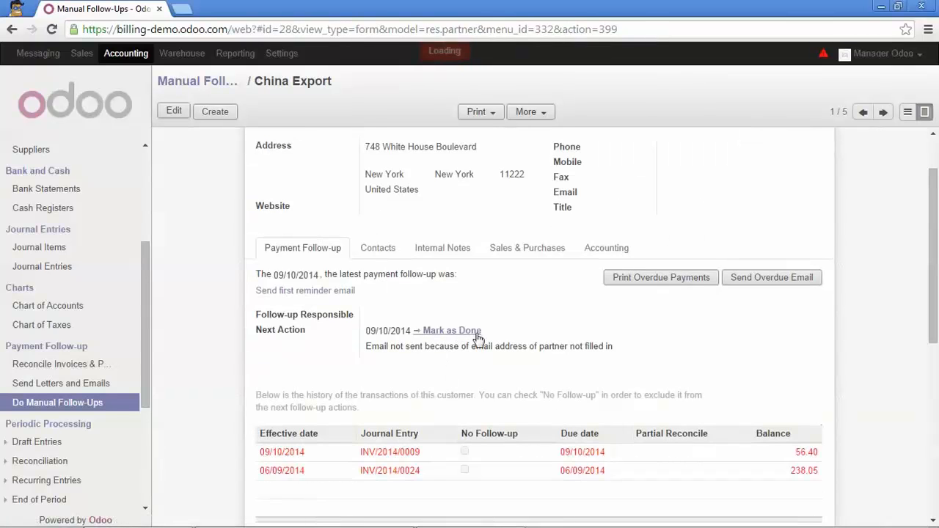
Mark the next actions of McKane Market, Mister Computer, Nicolson Building Inc. and Wines & Beers Bar as done.
{"action": "left_click", "coordinate": [883, 112]}
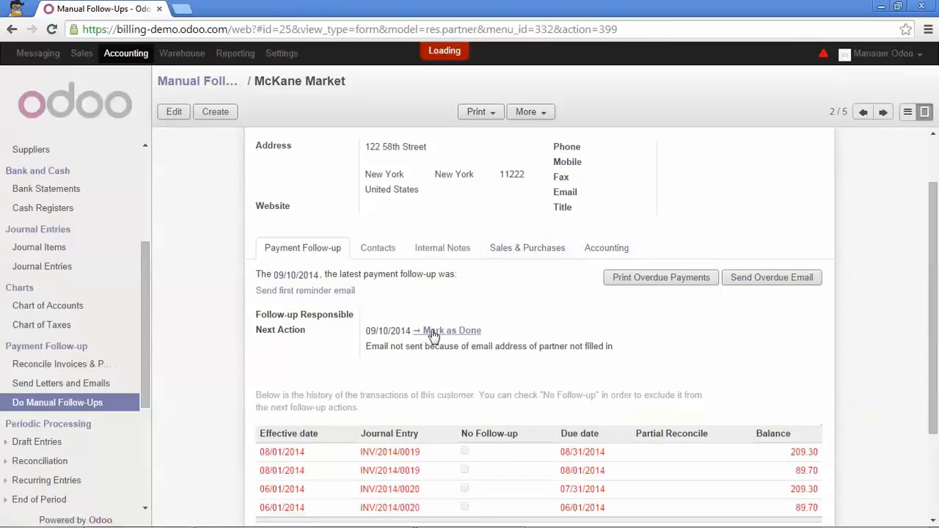
{"action": "left_click", "coordinate": [430, 330]}
{"action": "left_click", "coordinate": [879, 113]}
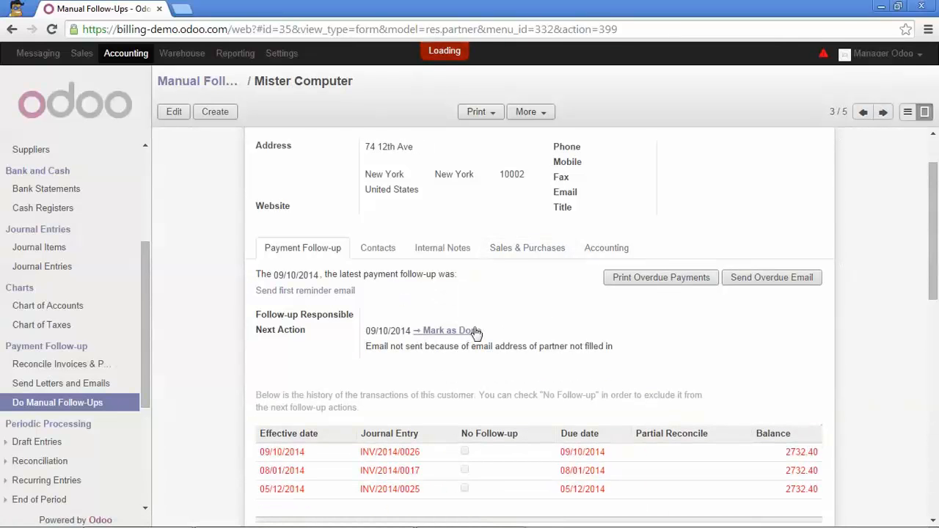
{"action": "left_click", "coordinate": [471, 331]}
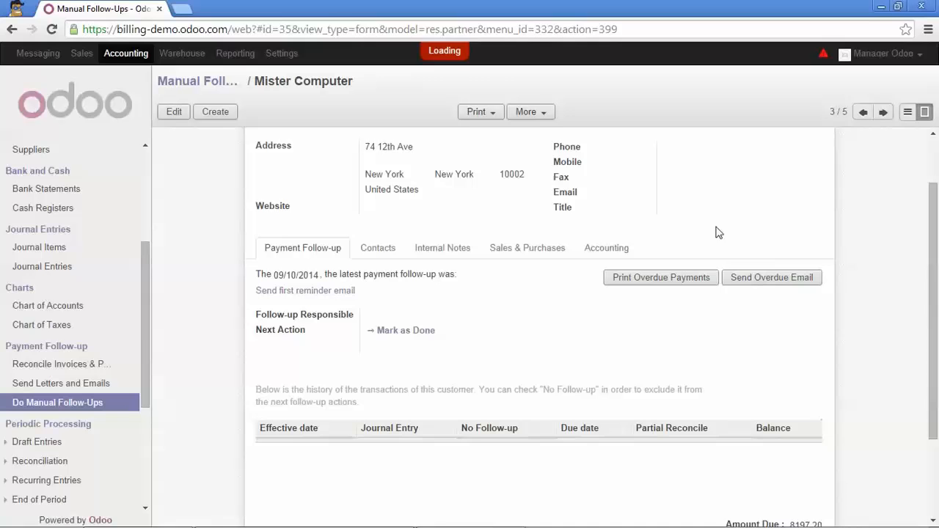
{"action": "left_click", "coordinate": [883, 112]}
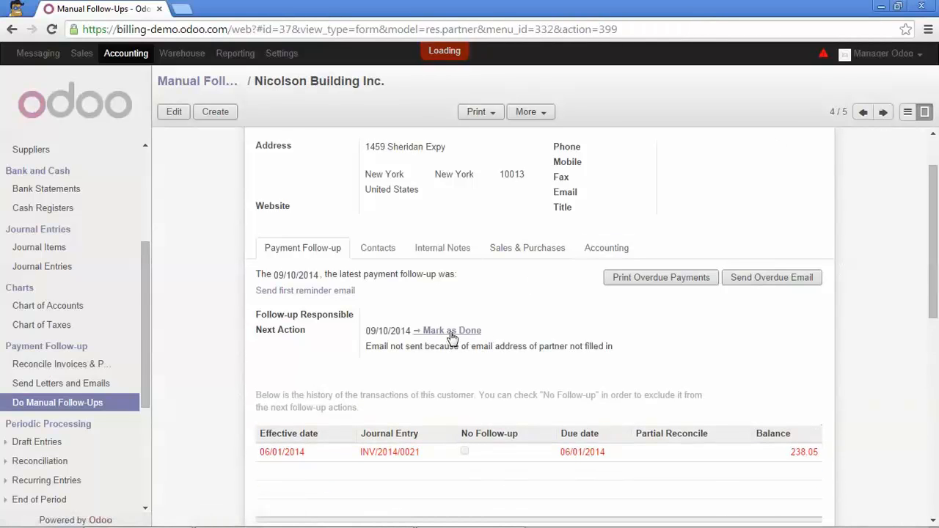
{"action": "left_click", "coordinate": [455, 331]}
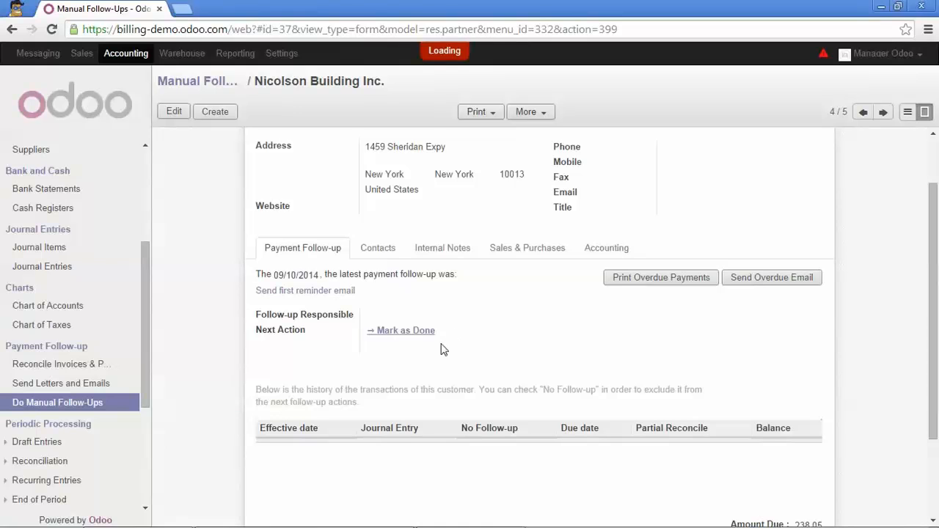
{"action": "left_click", "coordinate": [884, 112]}
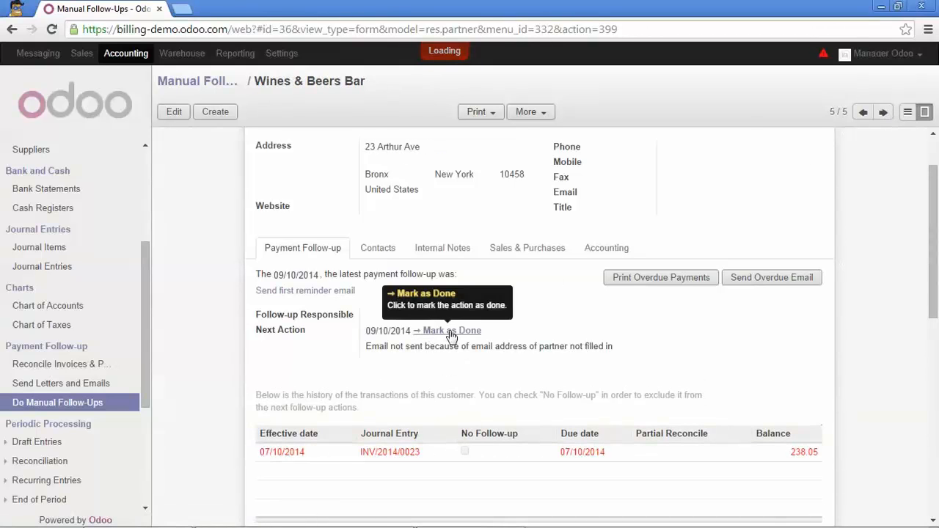
{"action": "left_click", "coordinate": [449, 332]}
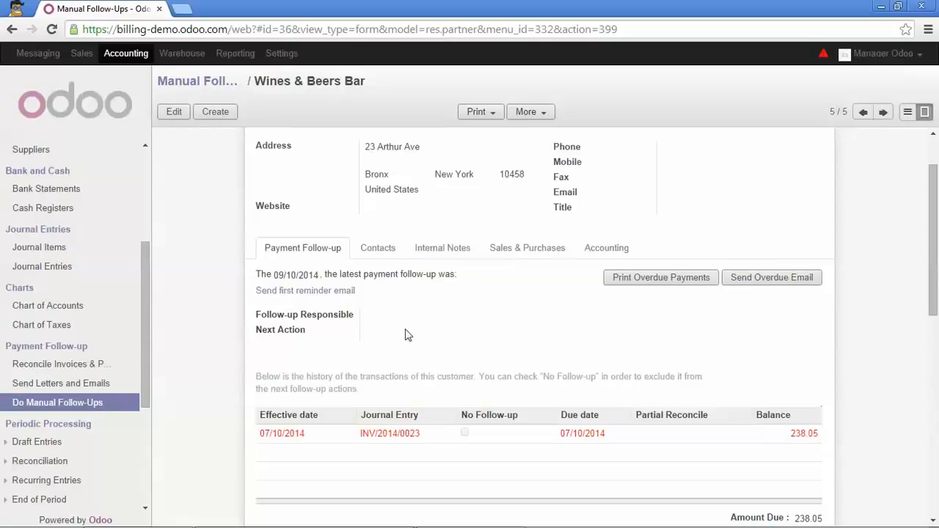
Run the sending of follow-up letters and emails again, and close the actions summary after reviewing it.
{"action": "left_click", "coordinate": [94, 388]}
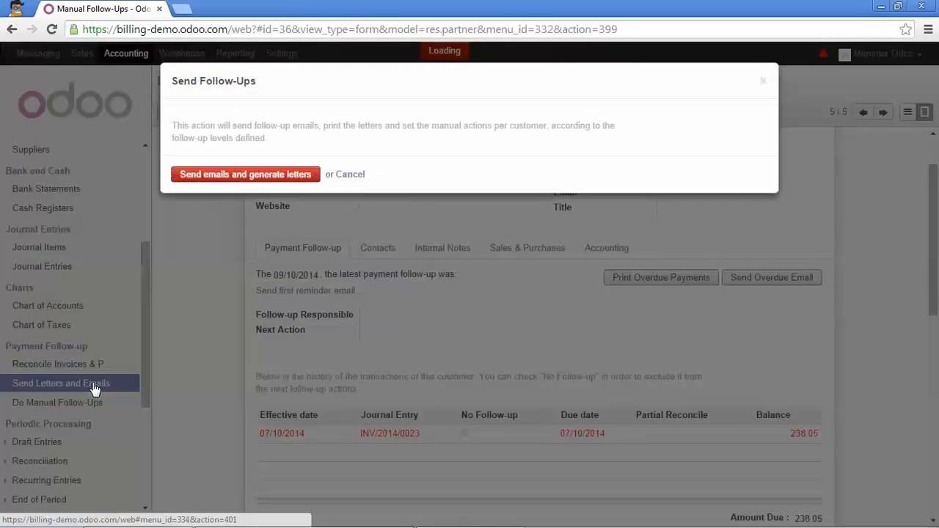
{"action": "left_click", "coordinate": [226, 179]}
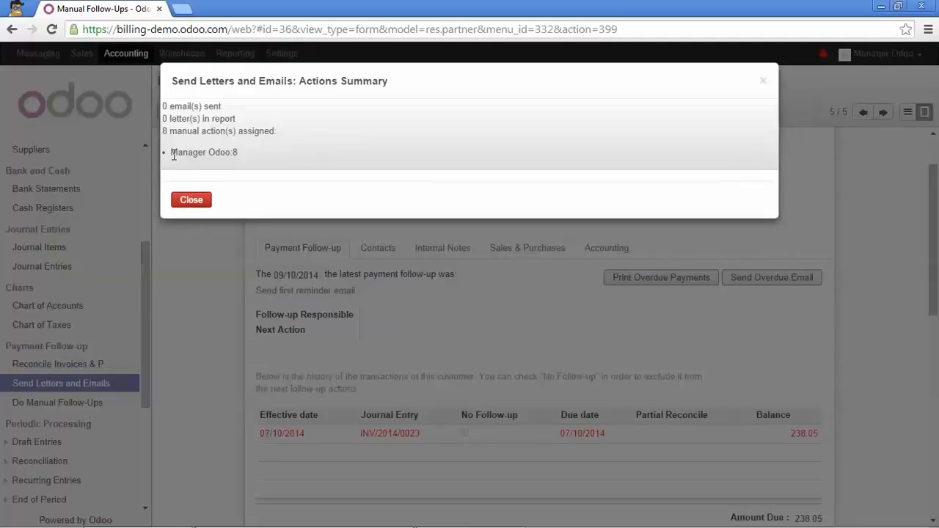
{"action": "left_click_drag", "start_coordinate": [195, 153], "coordinate": [225, 153]}
{"action": "left_click", "coordinate": [191, 200]}
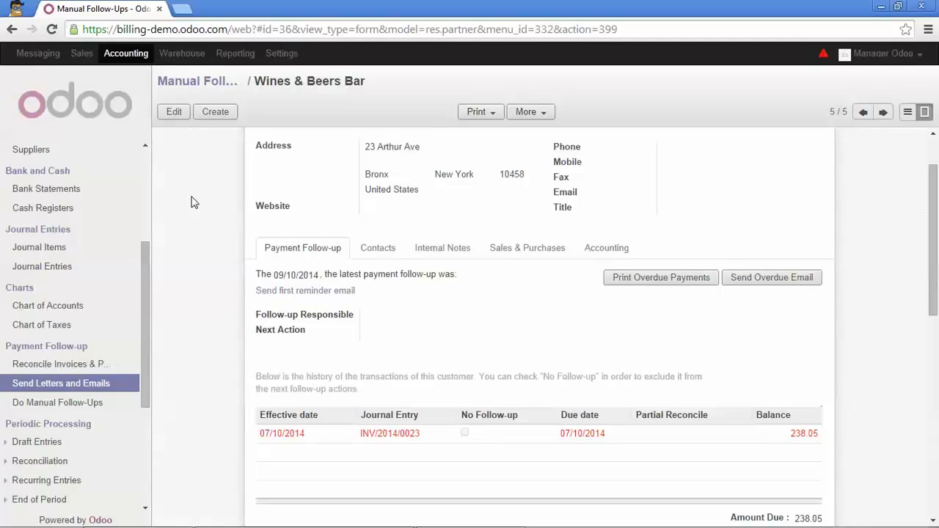
Open Blue Hotel's record from the My Follow-Ups list in Sales.
{"action": "left_click", "coordinate": [82, 54]}
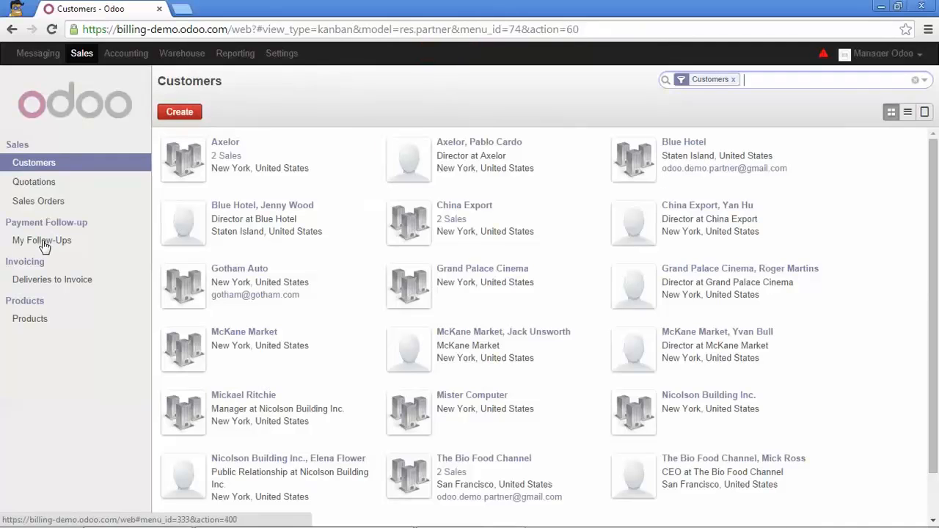
{"action": "left_click", "coordinate": [44, 242]}
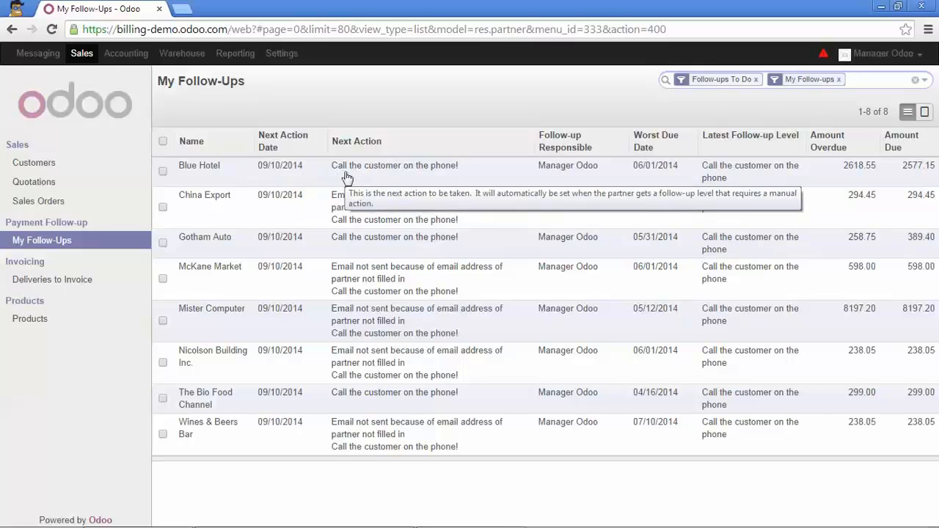
{"action": "left_click", "coordinate": [403, 175]}
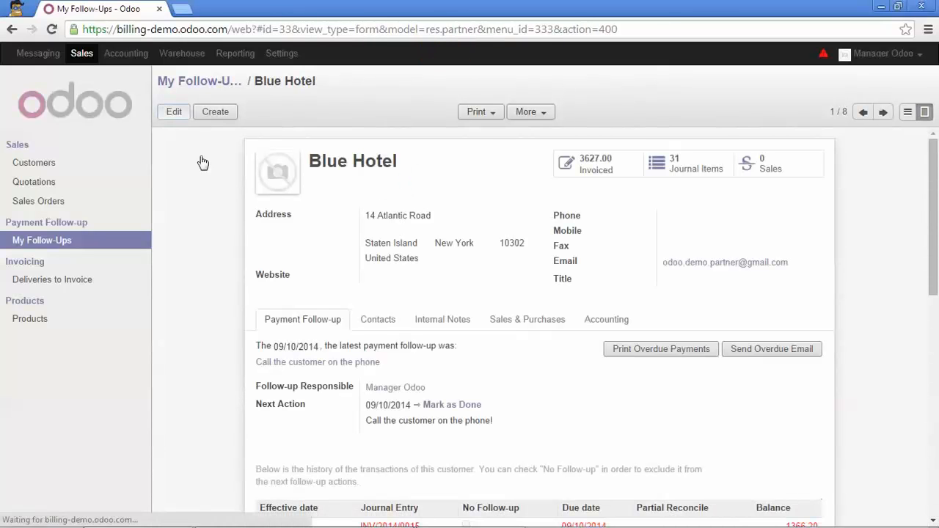
Record "Should pay in the next 3 days" as Blue Hotel's customer payment promise and save the record.
{"action": "scroll", "coordinate": [433, 279], "scroll_direction": "down", "scroll_amount": 2}
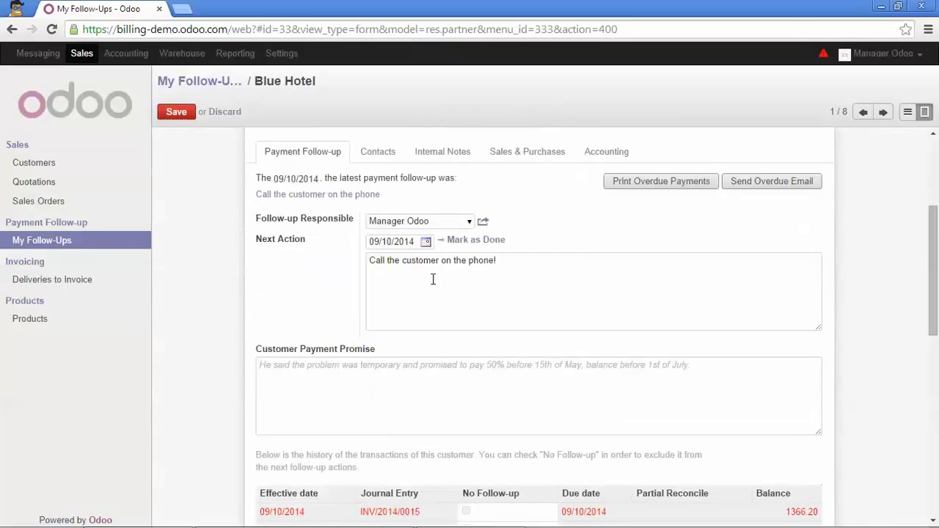
{"action": "left_click", "coordinate": [343, 368]}
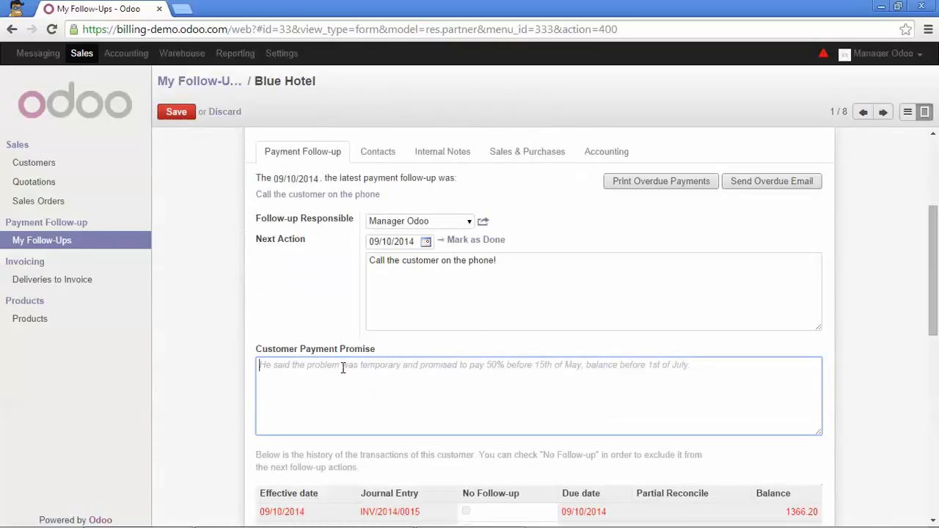
{"action": "scroll", "coordinate": [383, 327], "scroll_direction": "down", "scroll_amount": 1}
{"action": "key", "text": "Caps_Lock"}
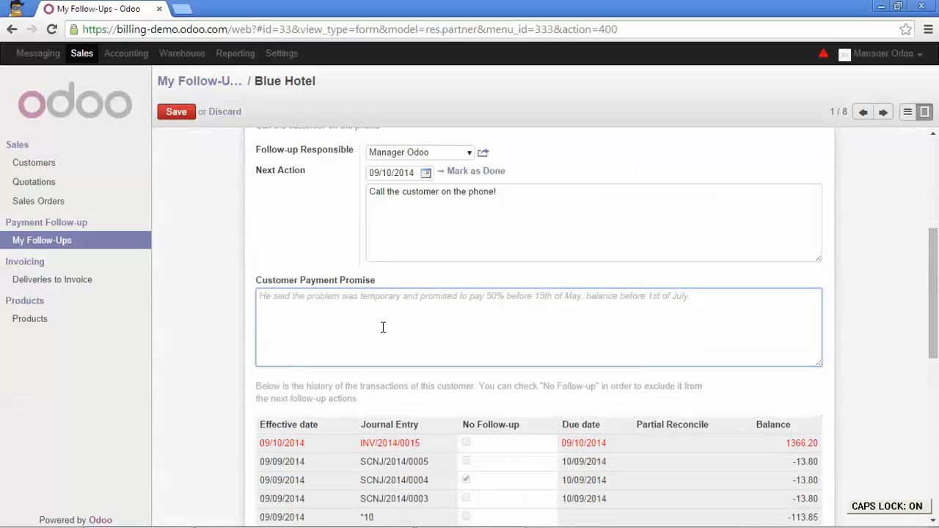
{"action": "type", "text": "S"}
{"action": "key", "text": "Caps_Lock"}
{"action": "type", "text": "hould"}
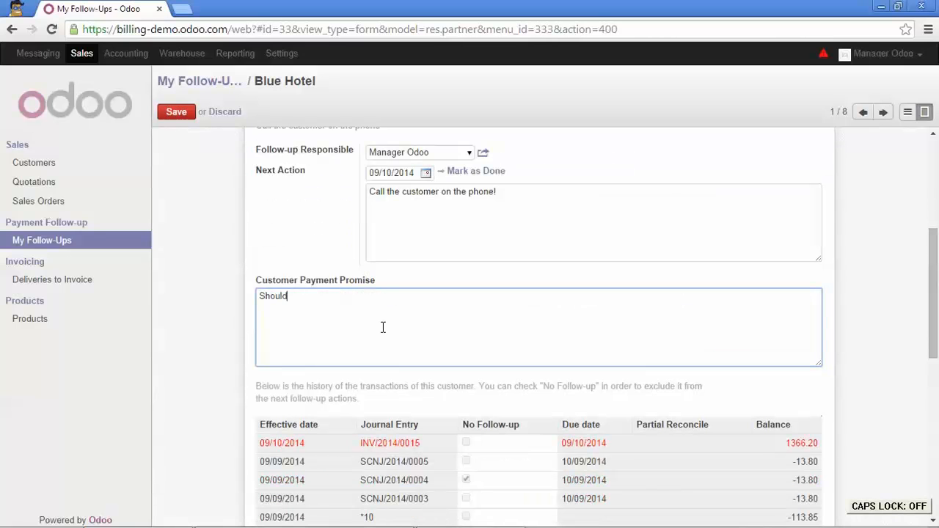
{"action": "type", "text": " pay in the next 3 days"}
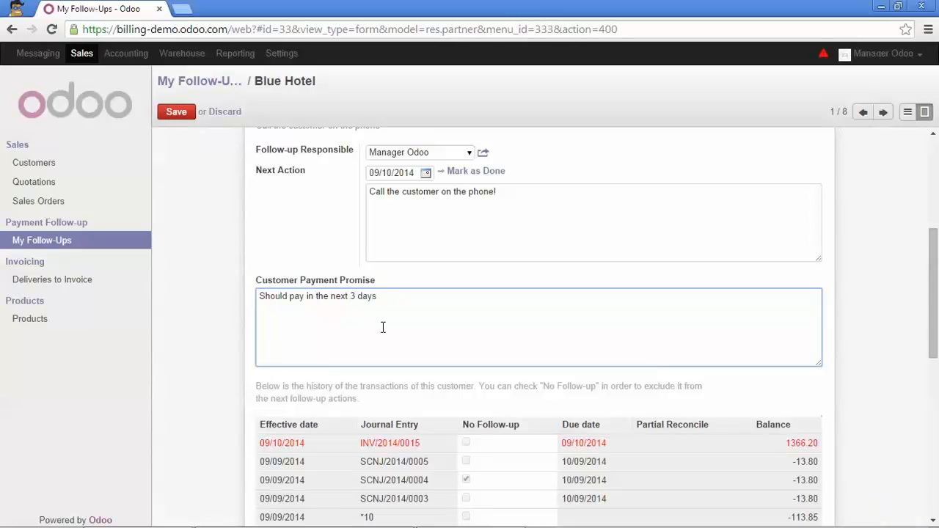
{"action": "left_click", "coordinate": [175, 114]}
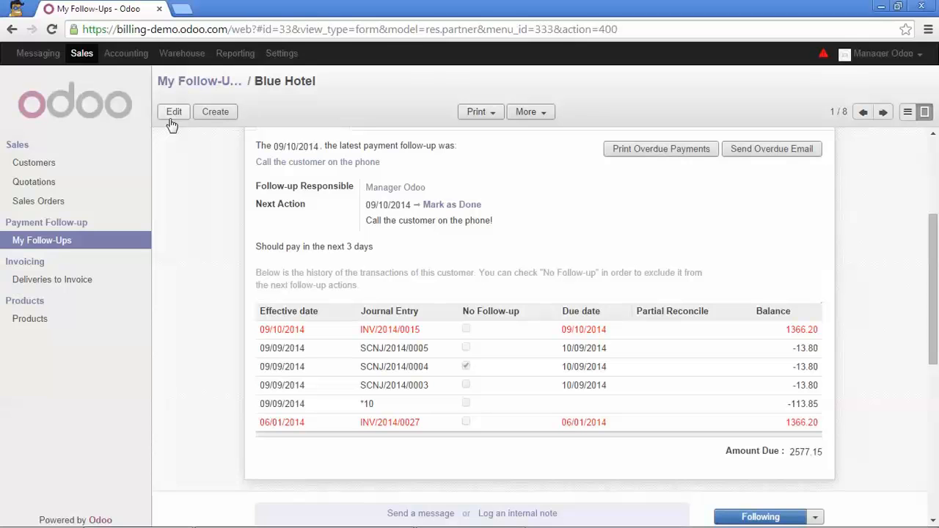
Mark Blue Hotel's next follow-up action, the customer phone call, as done.
{"action": "left_click", "coordinate": [430, 207]}
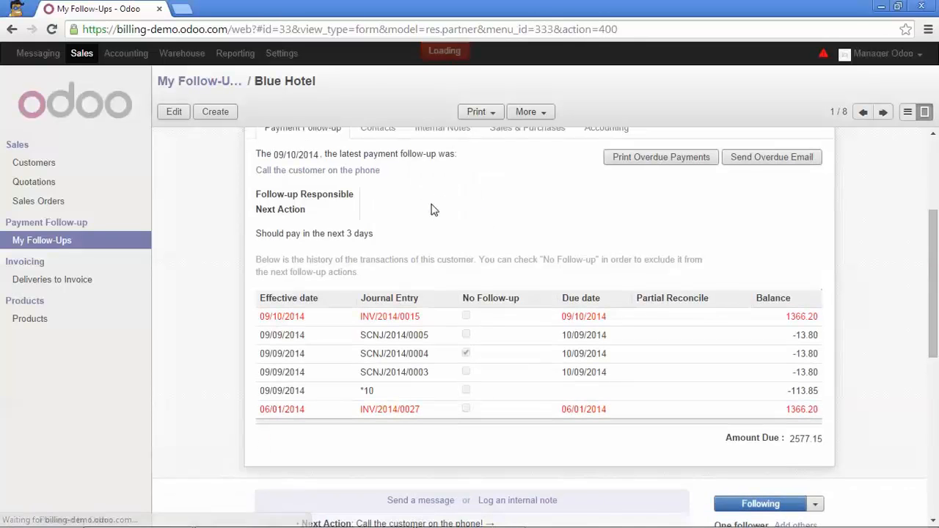
{"action": "scroll", "coordinate": [438, 240], "scroll_direction": "up", "scroll_amount": 1}
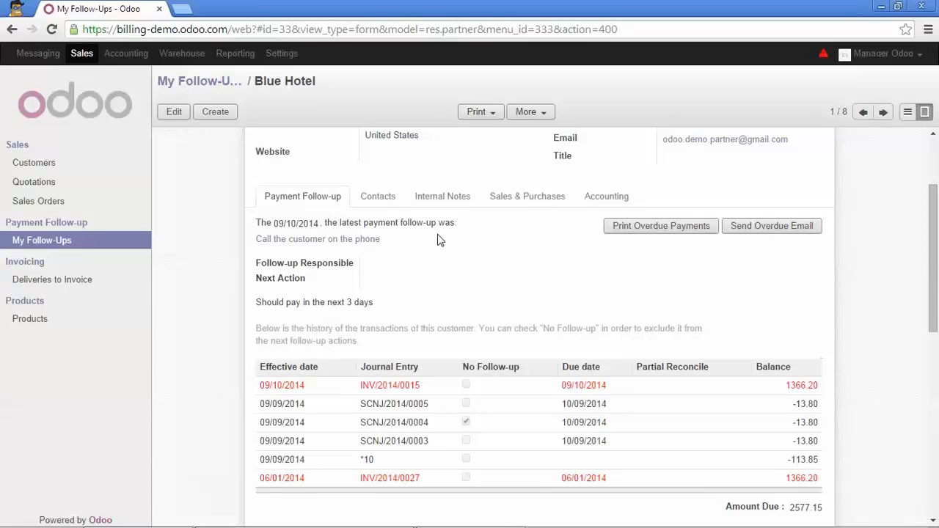